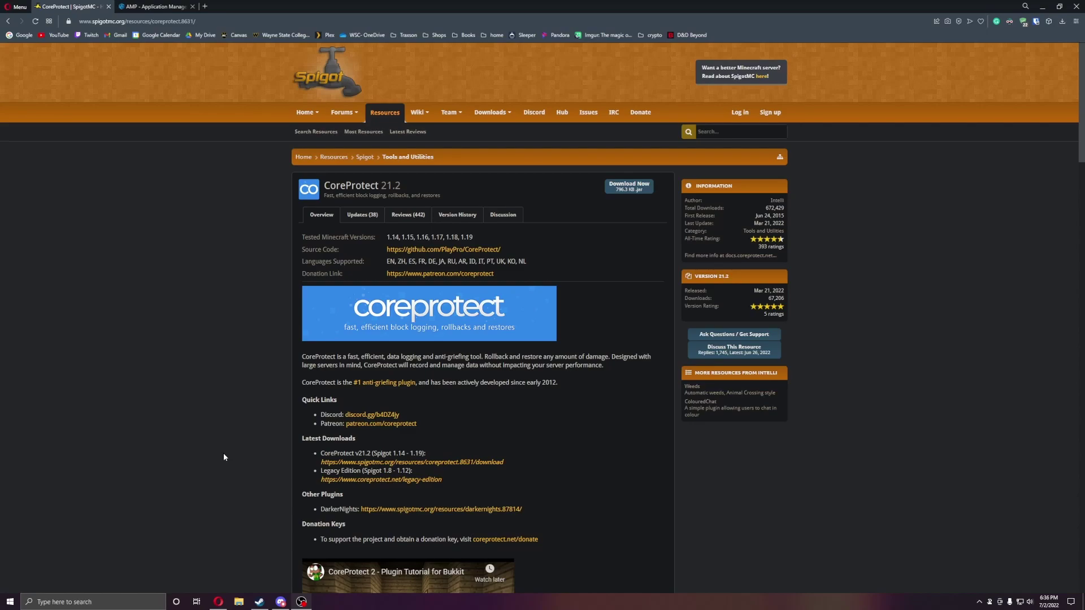
- Review the CoreProtect resource page, including its core features, what it logs and how to use the inspector
{"action": "scroll", "coordinate": [480, 294], "scroll_direction": "down", "scroll_amount": 8}
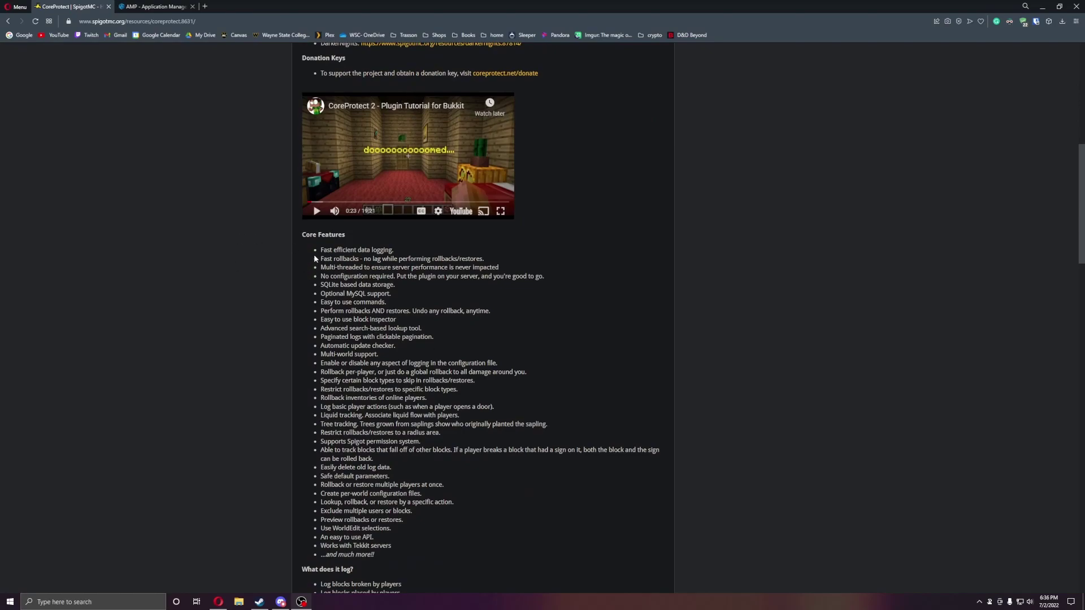
{"action": "left_click_drag", "start_coordinate": [312, 244], "coordinate": [453, 546]}
{"action": "left_click", "coordinate": [586, 524]}
{"action": "scroll", "coordinate": [452, 428], "scroll_direction": "down", "scroll_amount": 6}
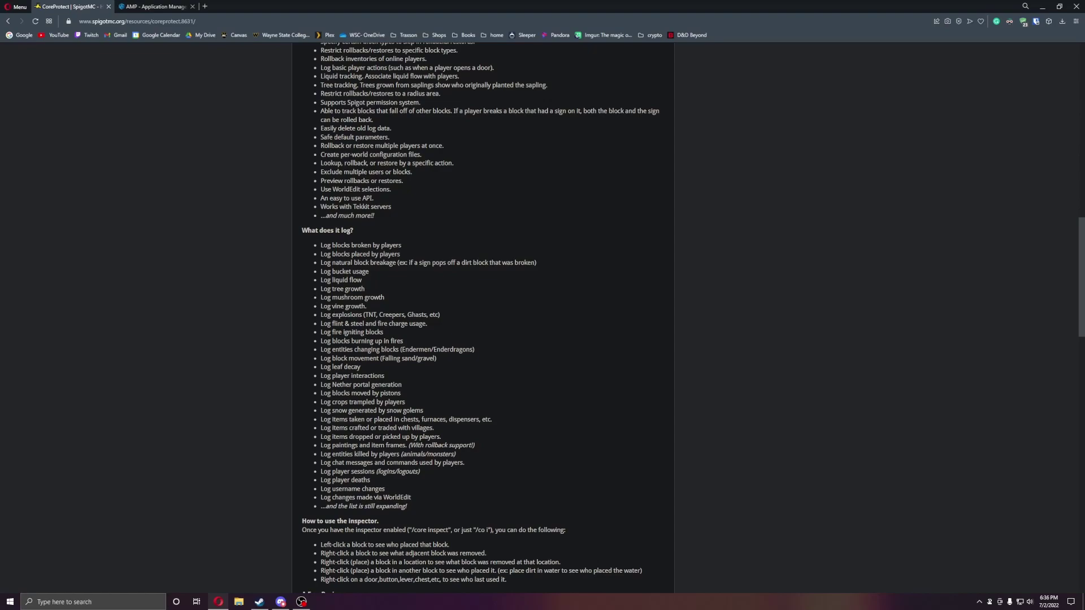
{"action": "scroll", "coordinate": [487, 383], "scroll_direction": "down", "scroll_amount": 4}
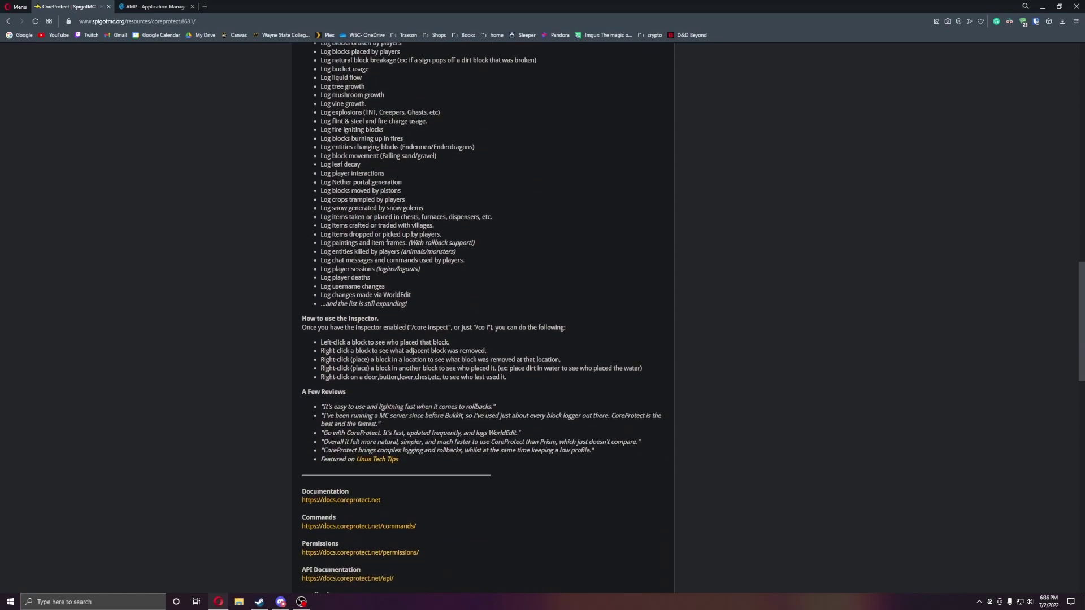
{"action": "scroll", "coordinate": [487, 383], "scroll_direction": "up", "scroll_amount": 12}
{"action": "scroll", "coordinate": [486, 378], "scroll_direction": "up", "scroll_amount": 6}
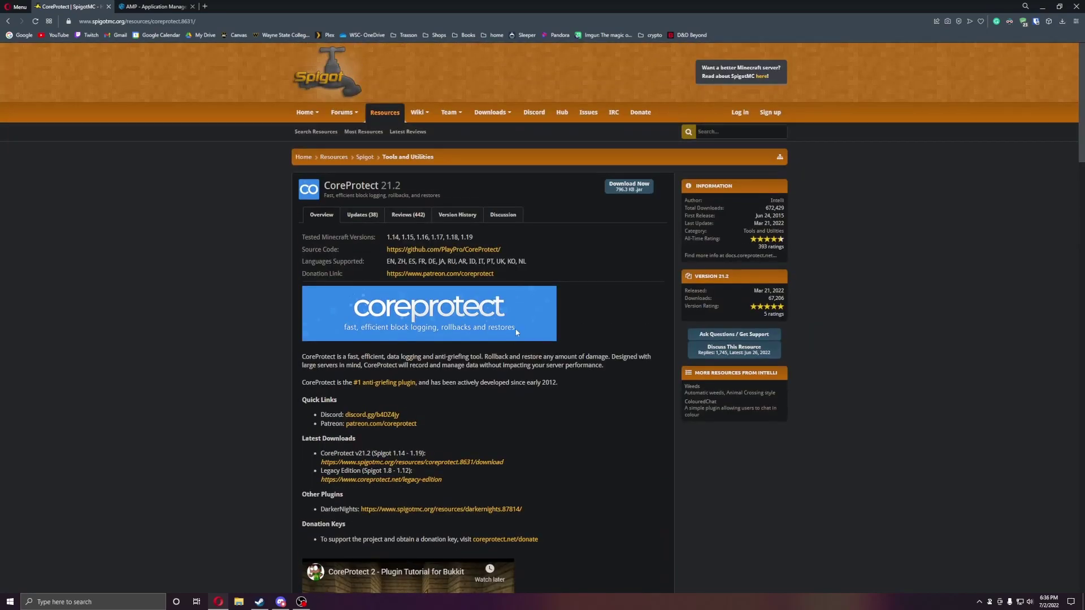
- Download CoreProtect 21.2 and save CoreProtect-21.2.jar to the Downloads folder
{"action": "left_click", "coordinate": [621, 186]}
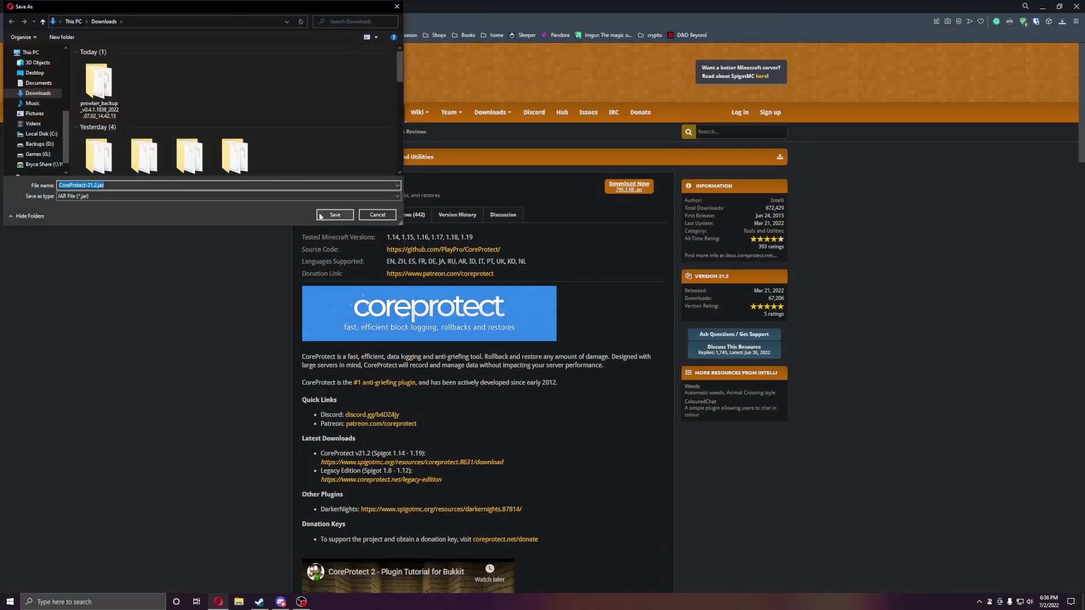
{"action": "left_click", "coordinate": [335, 216]}
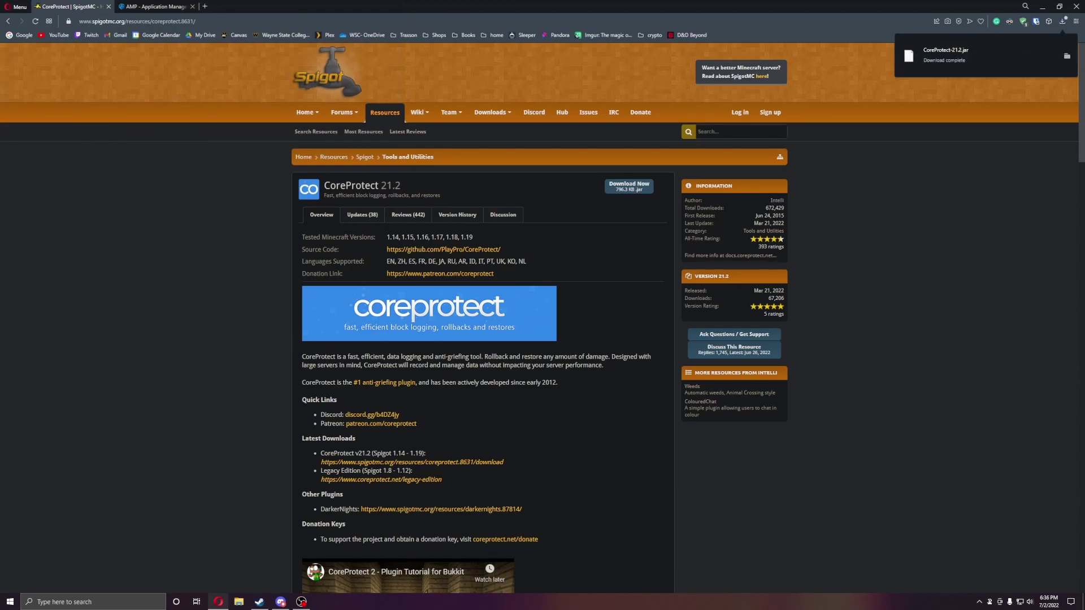
- Switch to the AMP file manager and upload CoreProtect-21.2.jar into the server's plugins folder
{"action": "key", "text": "ctrl+Tab"}
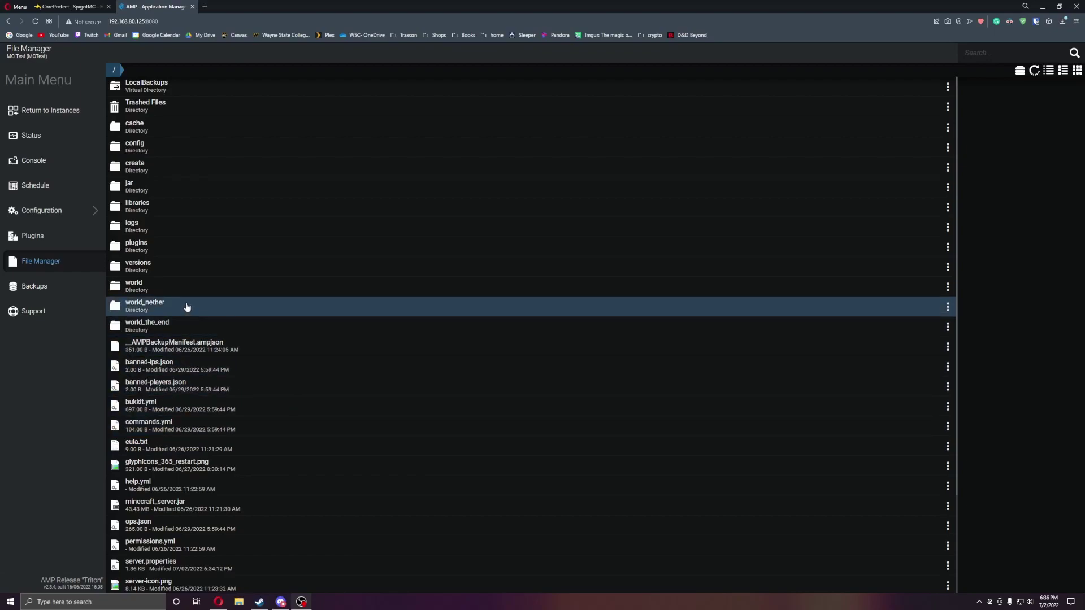
{"action": "left_click", "coordinate": [167, 255]}
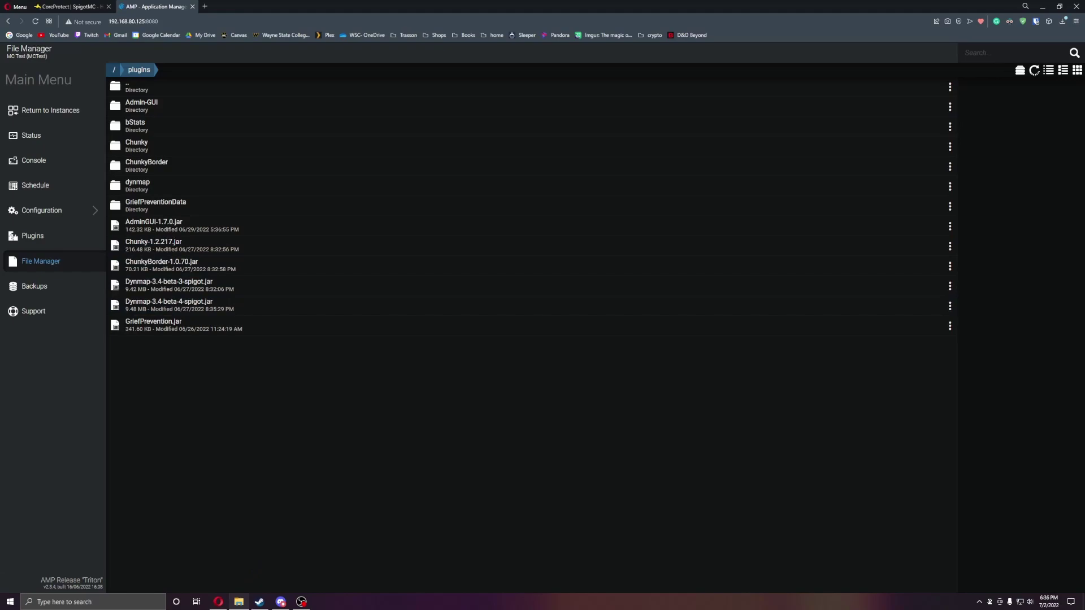
{"action": "left_click_drag", "start_coordinate": [195, 463], "coordinate": [326, 459]}
- Update and start the Minecraft server from its status page, and open the server console
{"action": "left_click", "coordinate": [35, 135]}
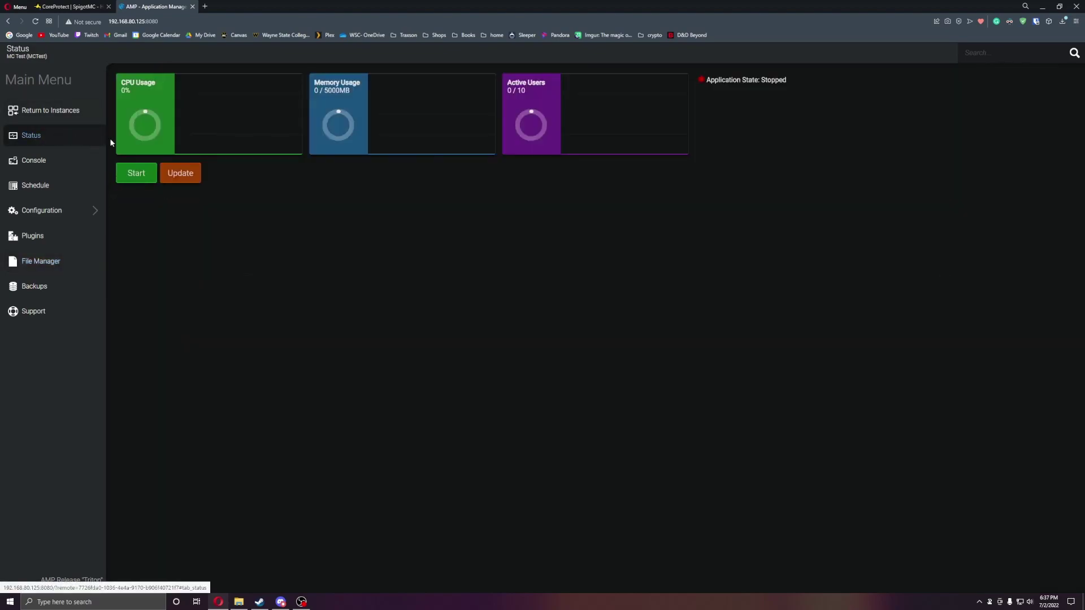
{"action": "left_click", "coordinate": [177, 175]}
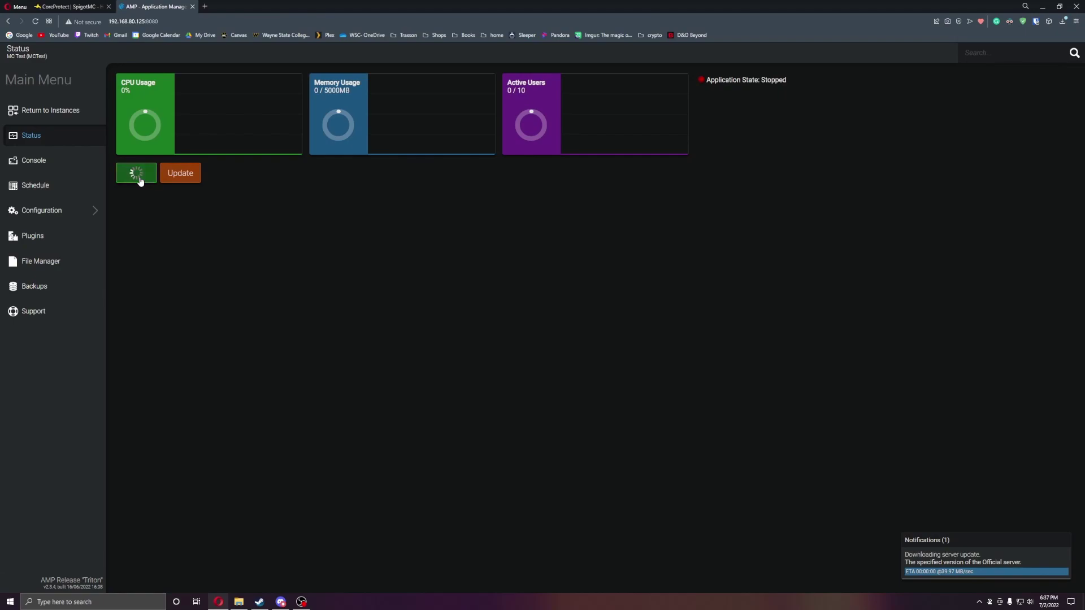
{"action": "left_click", "coordinate": [52, 155]}
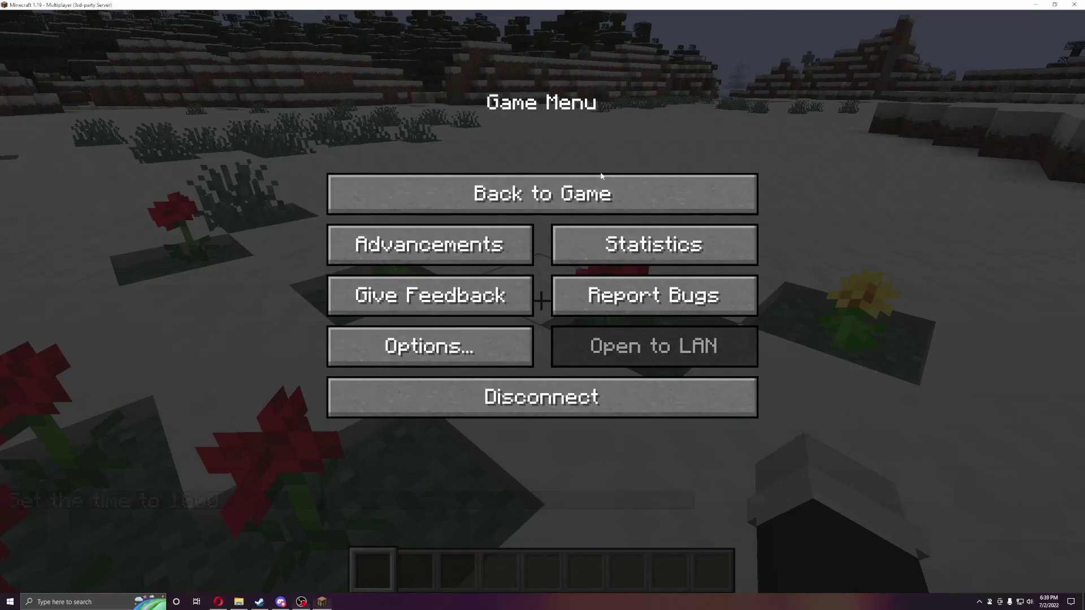
- Return to the Minecraft game and display the CoreProtect command list with /co help
{"action": "left_click", "coordinate": [601, 188]}
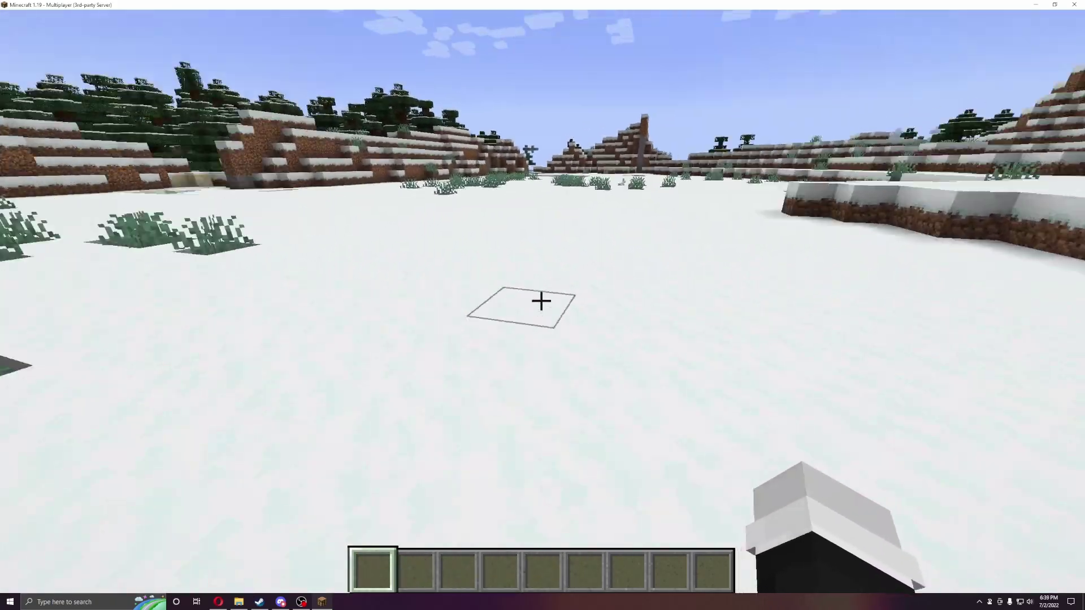
{"action": "key", "text": "w"}
{"action": "key", "text": "slash"}
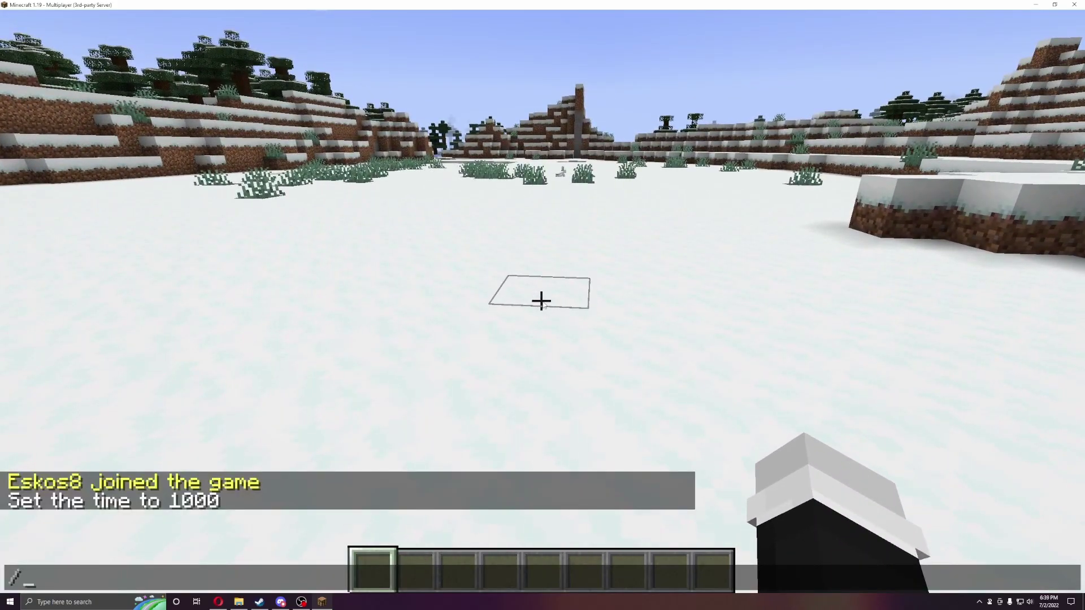
{"action": "type", "text": "co"}
{"action": "key", "text": "BackSpace"}
{"action": "key", "text": "BackSpace"}
{"action": "type", "text": "co"}
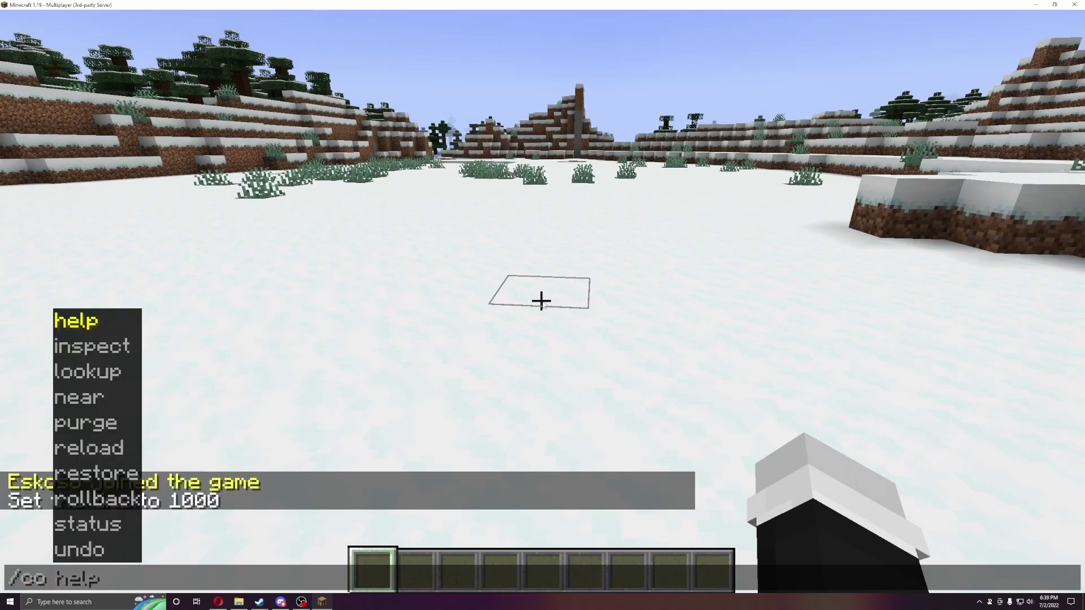
{"action": "key", "text": "Tab"}
{"action": "key", "text": "Return"}
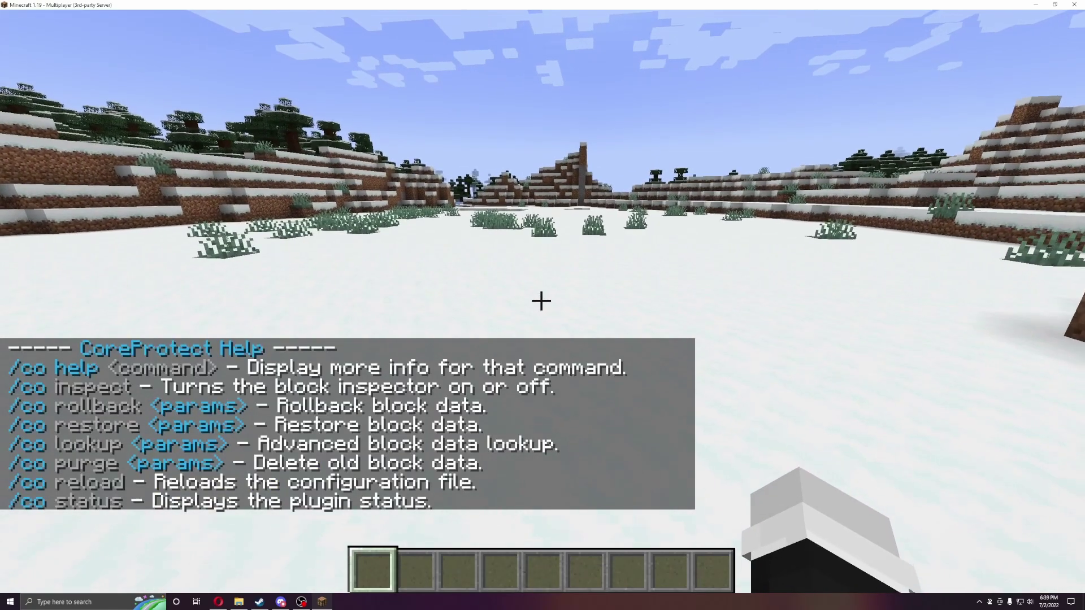
- Break several grass blocks in the snowy field to dig a shallow hole
{"action": "key", "text": "w"}
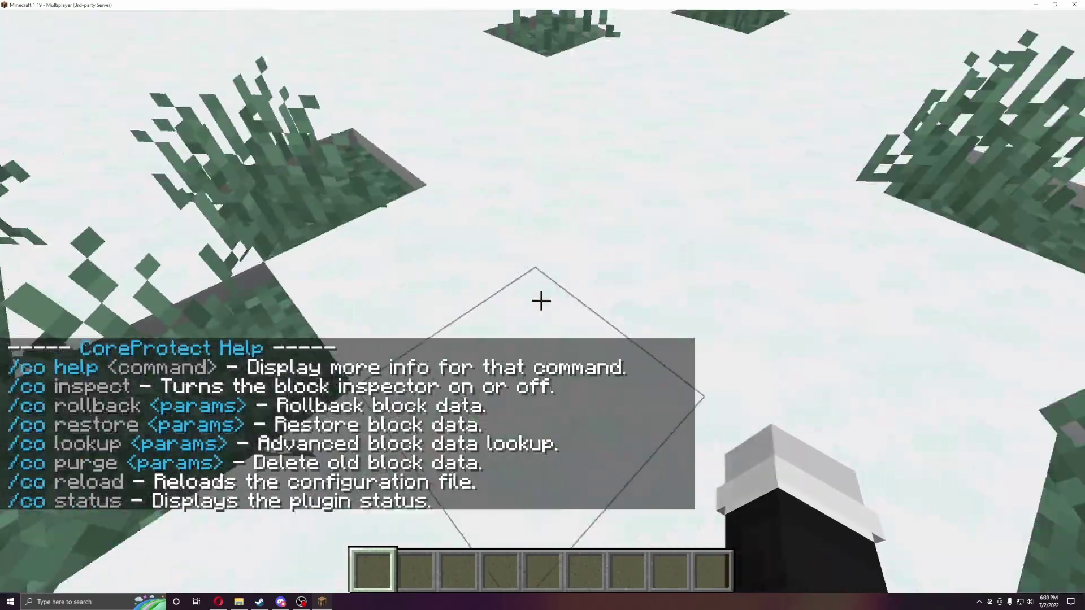
{"action": "left_click", "coordinate": [540, 302]}
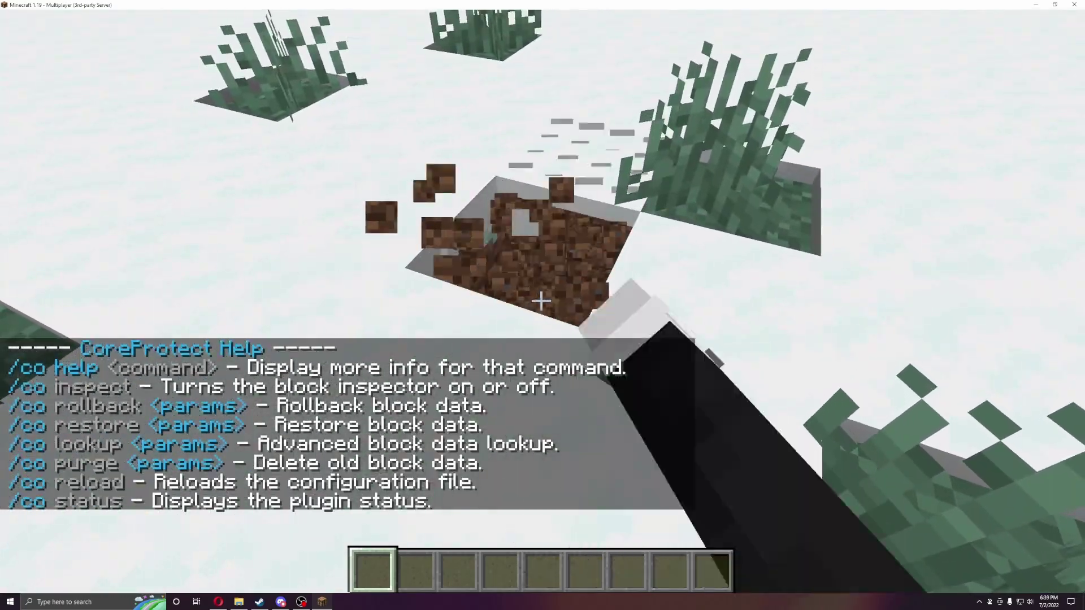
{"action": "left_click", "coordinate": [541, 303]}
{"action": "left_click", "coordinate": [541, 302]}
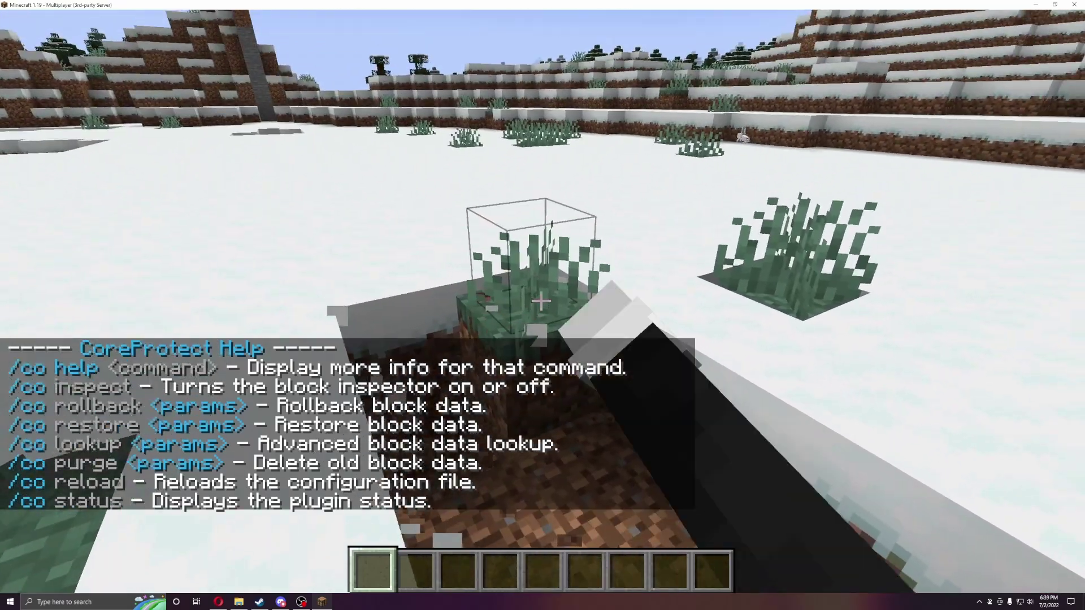
{"action": "left_click", "coordinate": [540, 302]}
{"action": "left_click", "coordinate": [541, 302]}
- Add oak planks from the creative building blocks to the sixth hotbar slot
{"action": "key", "text": "e"}
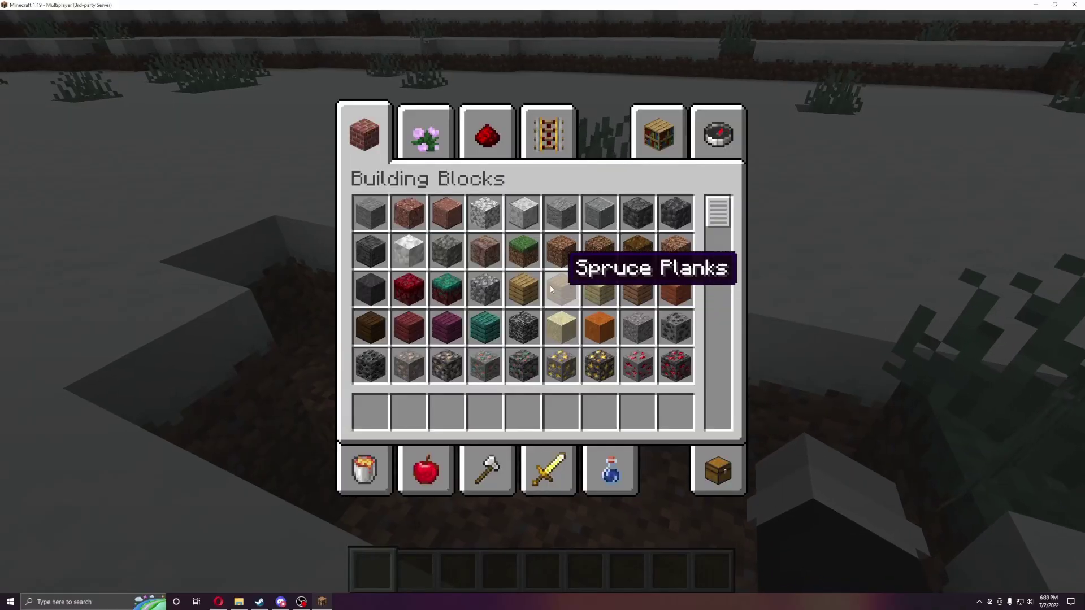
{"action": "left_click", "coordinate": [523, 288]}
{"action": "left_click", "coordinate": [561, 413]}
{"action": "key", "text": "e"}
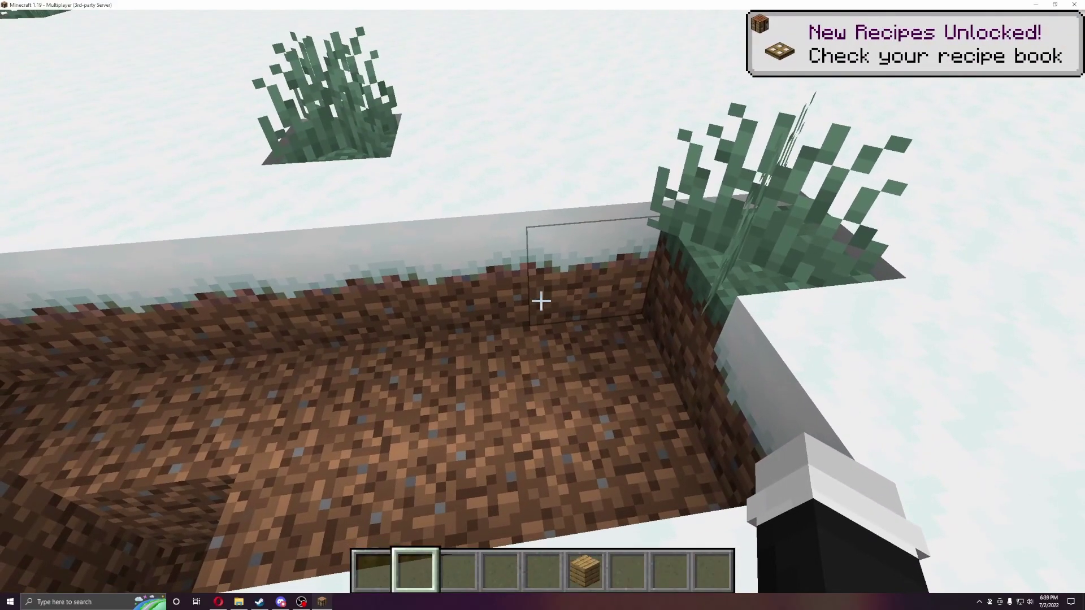
- Equip the oak planks and place several of them in the dug hole
{"action": "scroll", "coordinate": [540, 302], "scroll_direction": "down", "scroll_amount": 5}
{"action": "scroll", "coordinate": [540, 302], "scroll_direction": "up", "scroll_amount": 2}
{"action": "scroll", "coordinate": [540, 303], "scroll_direction": "down", "scroll_amount": 1}
{"action": "right_click", "coordinate": [541, 303]}
{"action": "right_click", "coordinate": [541, 302]}
{"action": "right_click", "coordinate": [541, 302]}
- Enable the block inspector with /co inspect and check the history of blocks in and around the hole
{"action": "key", "text": "slash"}
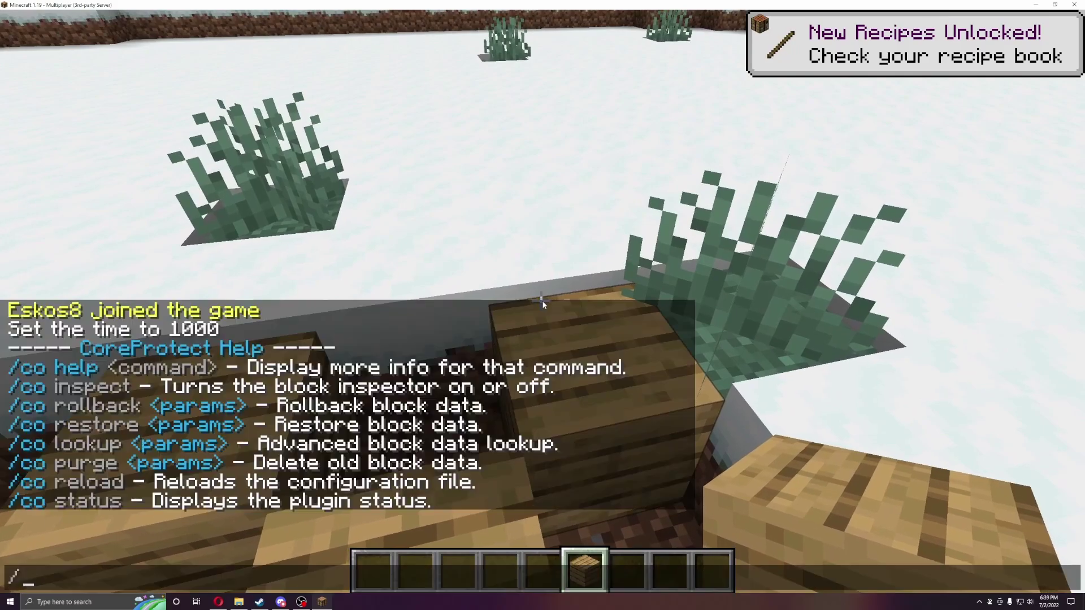
{"action": "type", "text": "co in"}
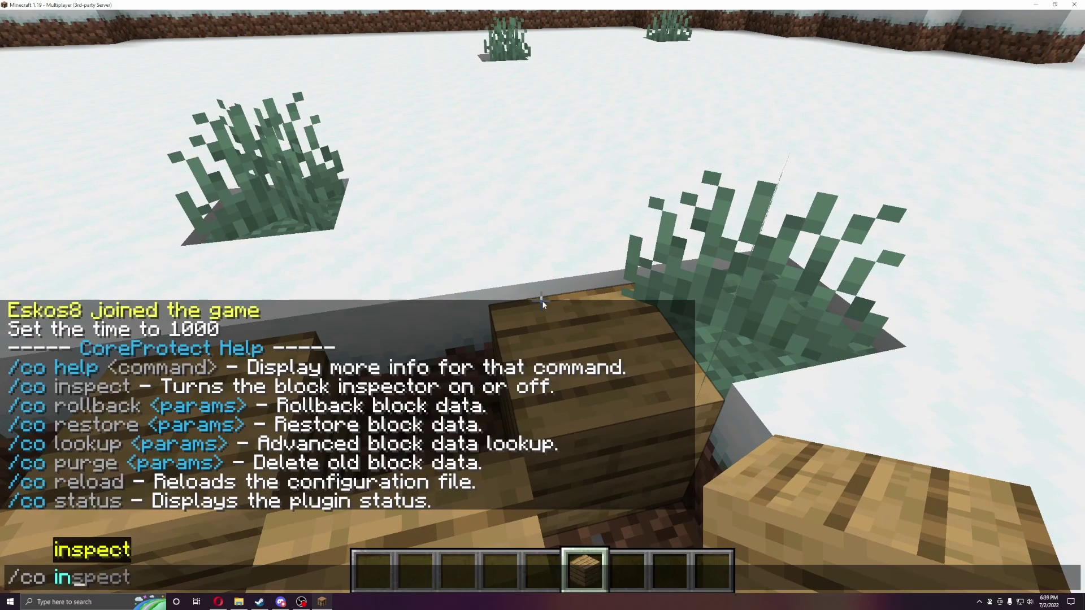
{"action": "key", "text": "Tab"}
{"action": "key", "text": "Return"}
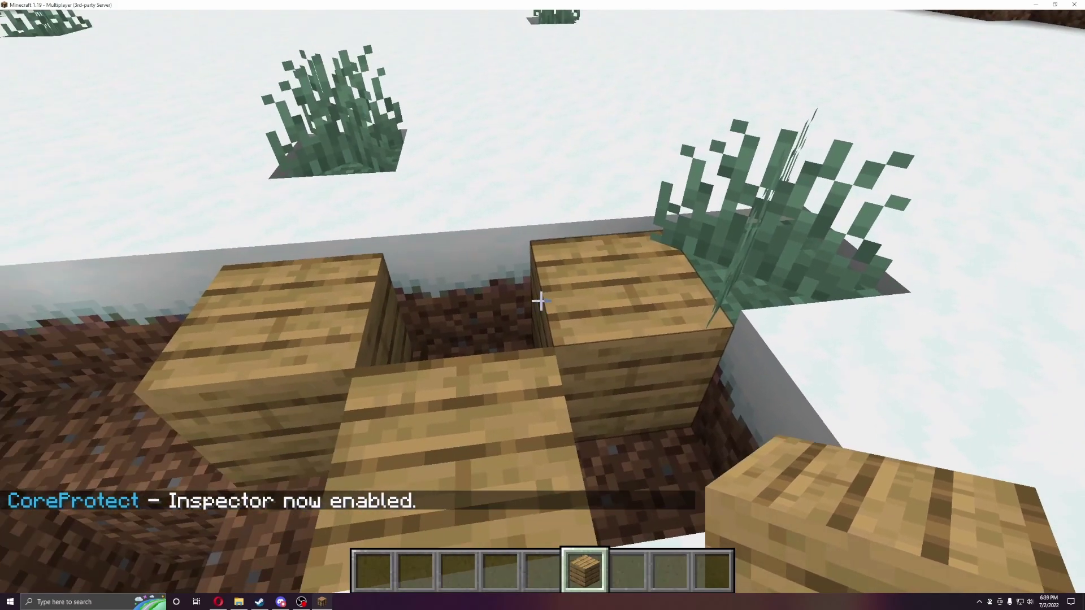
{"action": "left_click", "coordinate": [541, 301]}
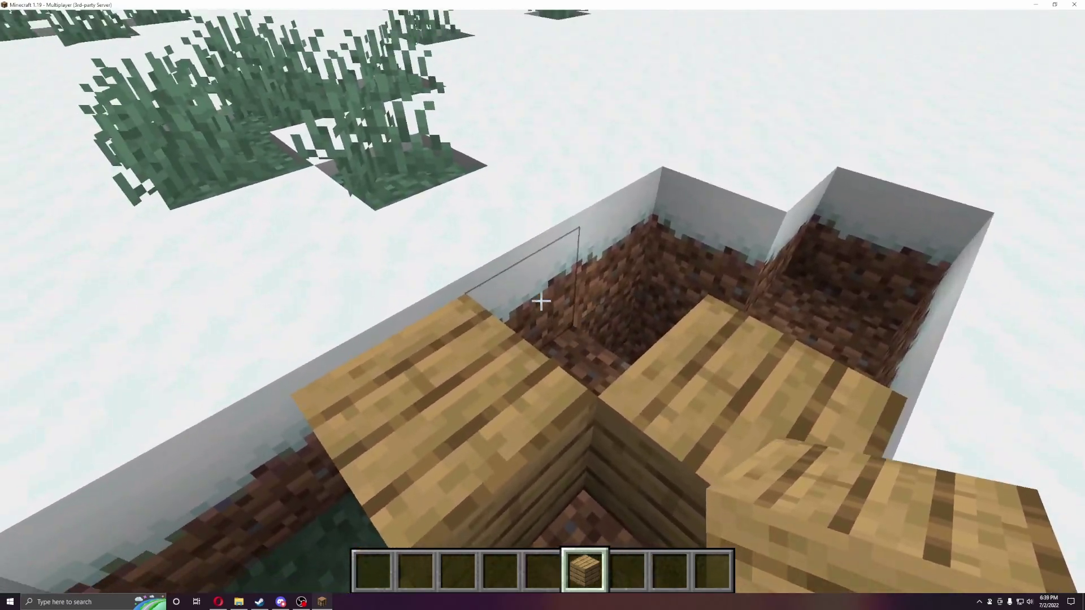
{"action": "left_click", "coordinate": [540, 301]}
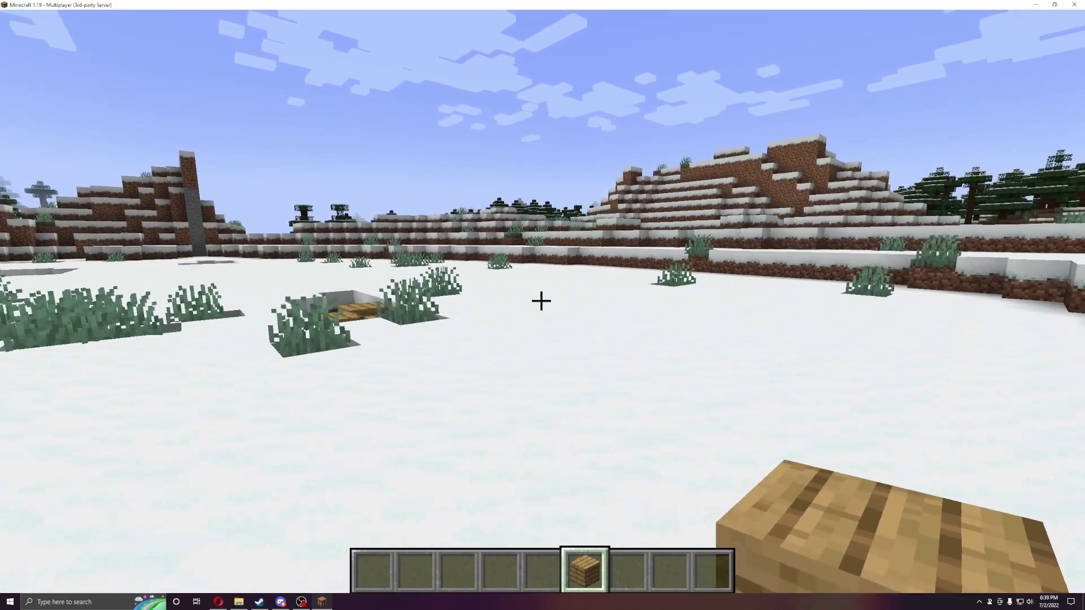
- Try to run /co lookup without any parameters
{"action": "key", "text": "slash"}
{"action": "type", "text": "co lookup"}
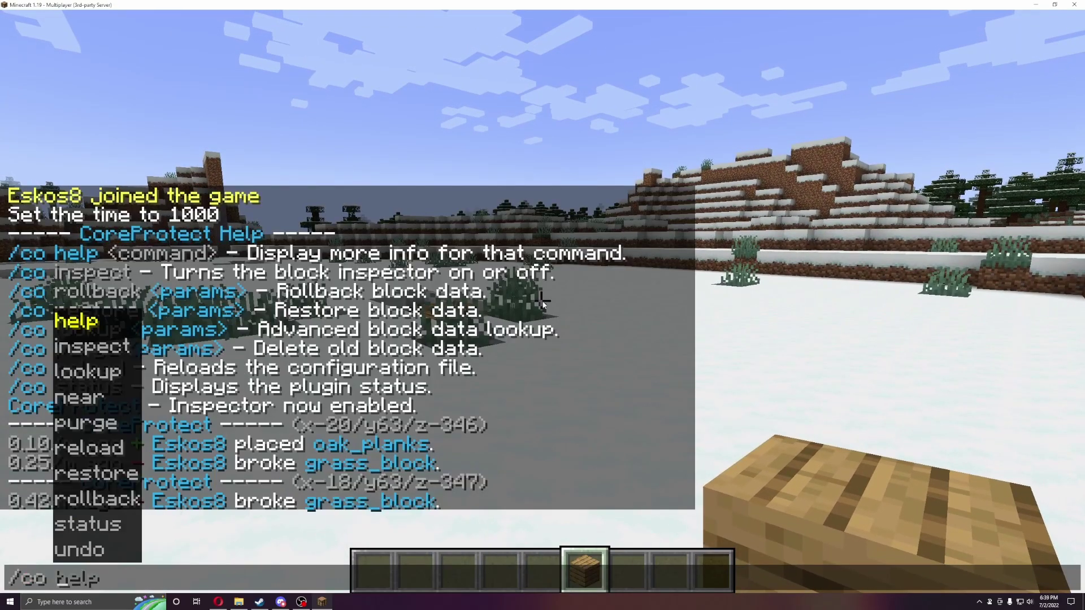
{"action": "key", "text": "Return"}
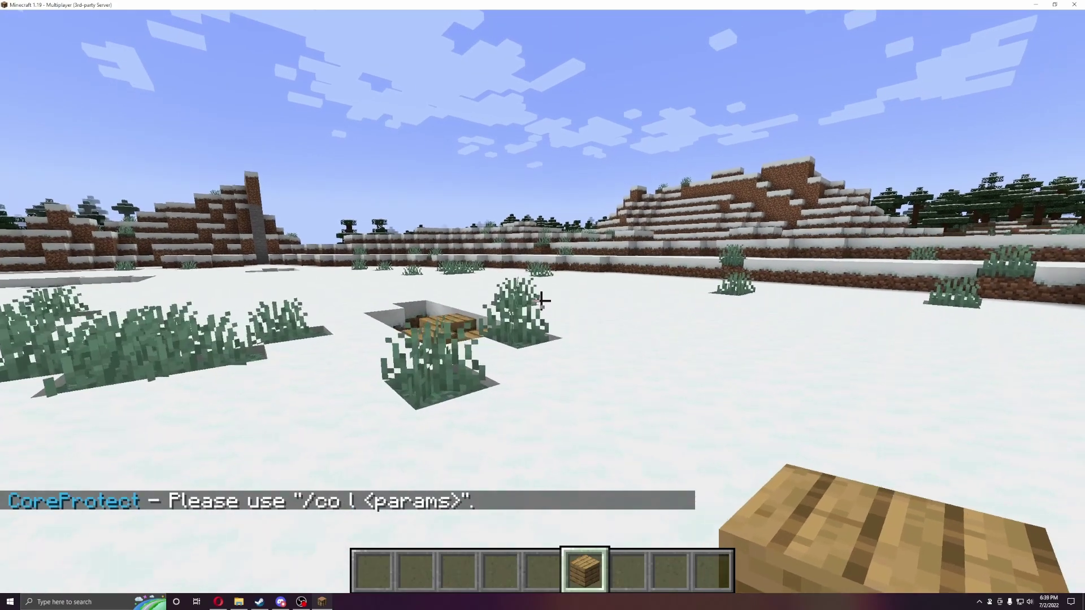
- Try to run /co lookup with only the player's username as parameter
{"action": "key", "text": "w"}
{"action": "key", "text": "slash"}
{"action": "key", "text": "Up"}
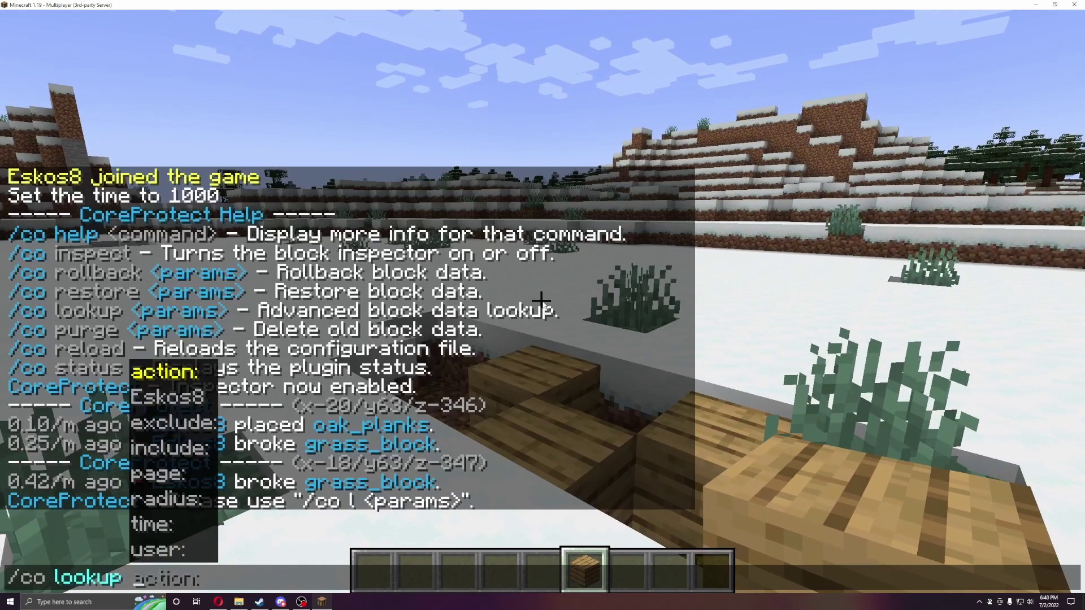
{"action": "key", "text": "Tab"}
{"action": "key", "text": "Tab"}
{"action": "key", "text": "Return"}
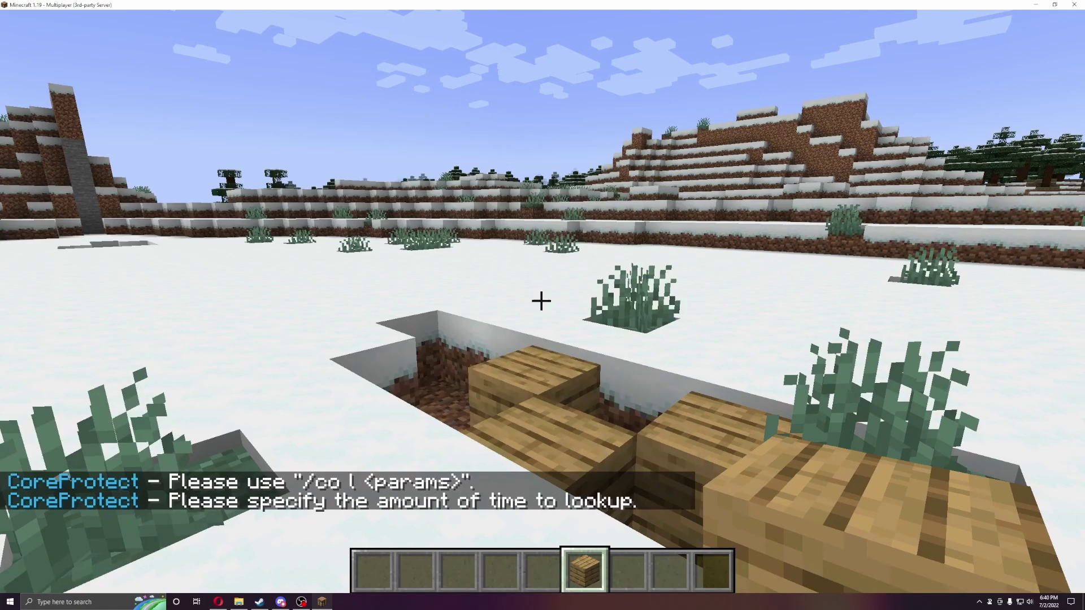
- Try to run /co lookup for the player's username with a radius of 5
{"action": "key", "text": "slash"}
{"action": "key", "text": "Up"}
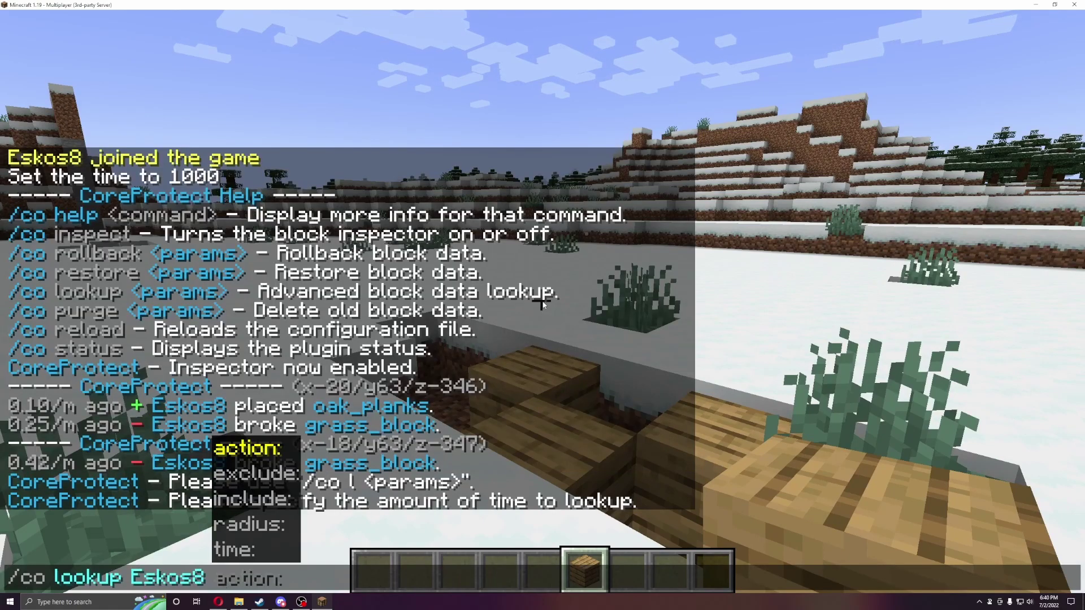
{"action": "key", "text": "Down"}
{"action": "key", "text": "Down"}
{"action": "key", "text": "Down"}
{"action": "key", "text": "Tab"}
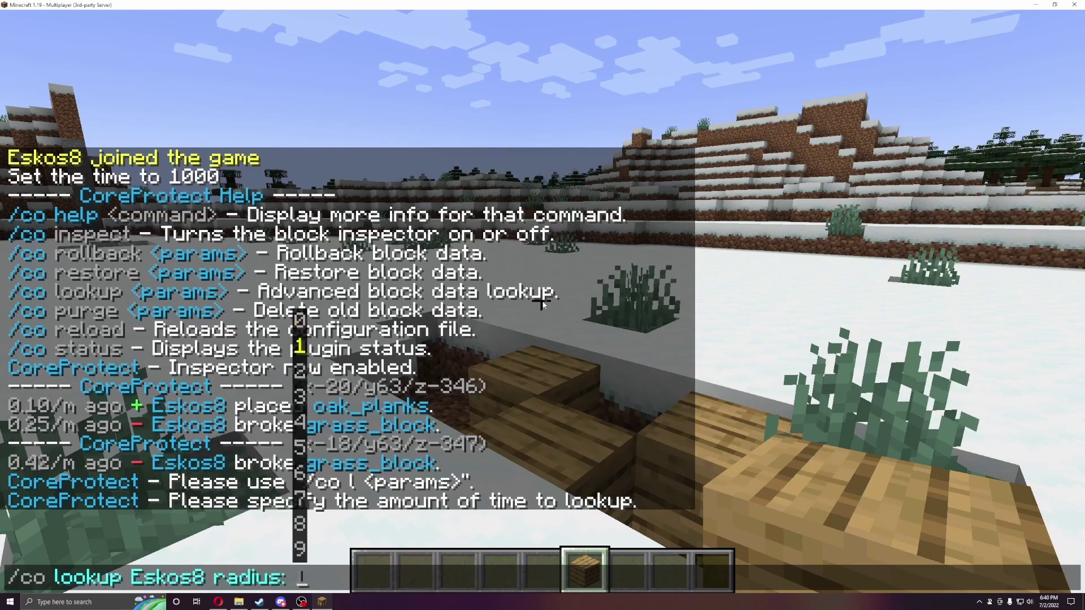
{"action": "key", "text": "Return"}
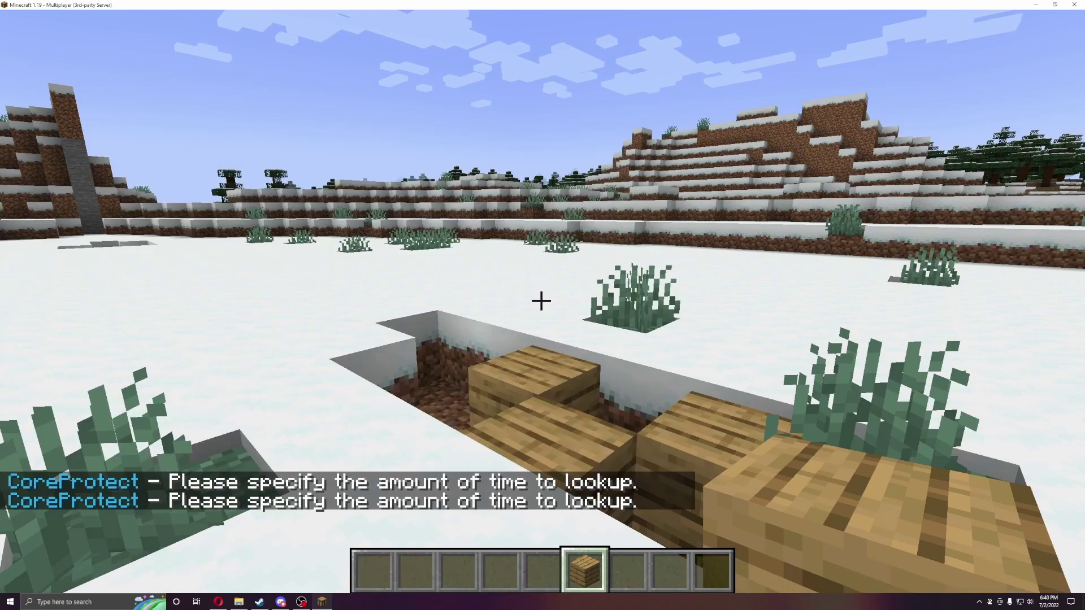
- Run /co lookup for the player's username with a radius of 5 and a time of 5h
{"action": "key", "text": "slash"}
{"action": "key", "text": "Up"}
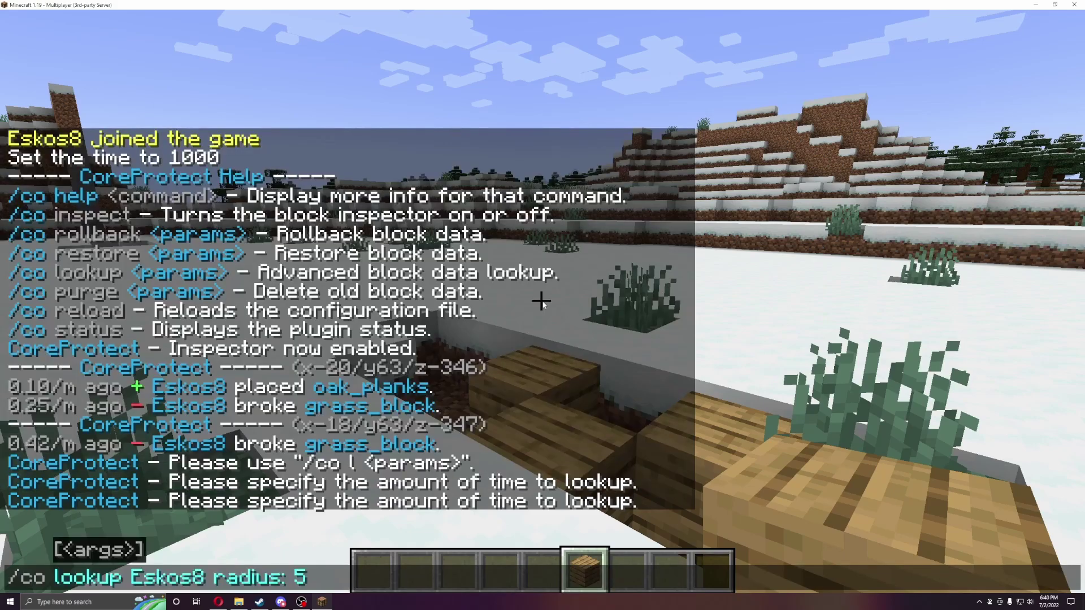
{"action": "key", "text": "Up"}
{"action": "key", "text": "Tab"}
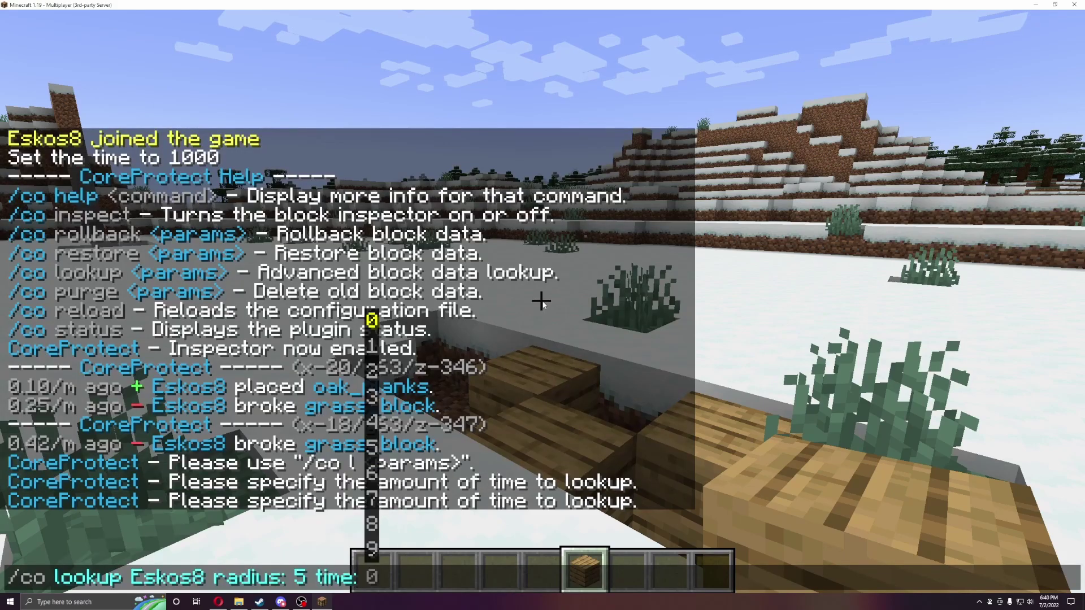
{"action": "key", "text": "Down"}
{"action": "key", "text": "Up"}
{"action": "key", "text": "Up"}
{"action": "key", "text": "Down"}
{"action": "key", "text": "Down"}
{"action": "key", "text": "Tab"}
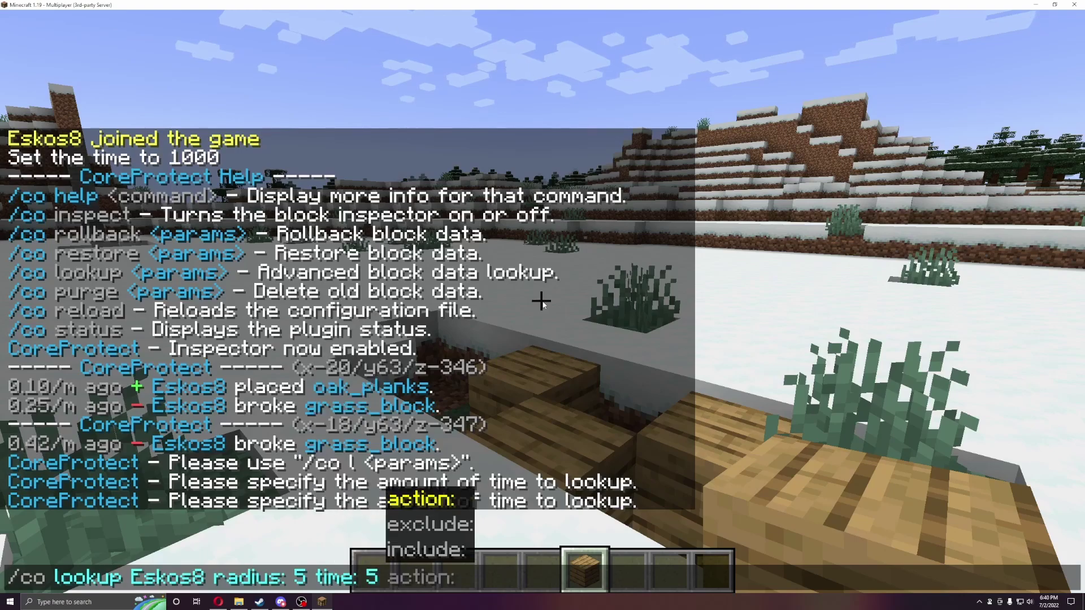
{"action": "key", "text": "BackSpace"}
{"action": "key", "text": "Down"}
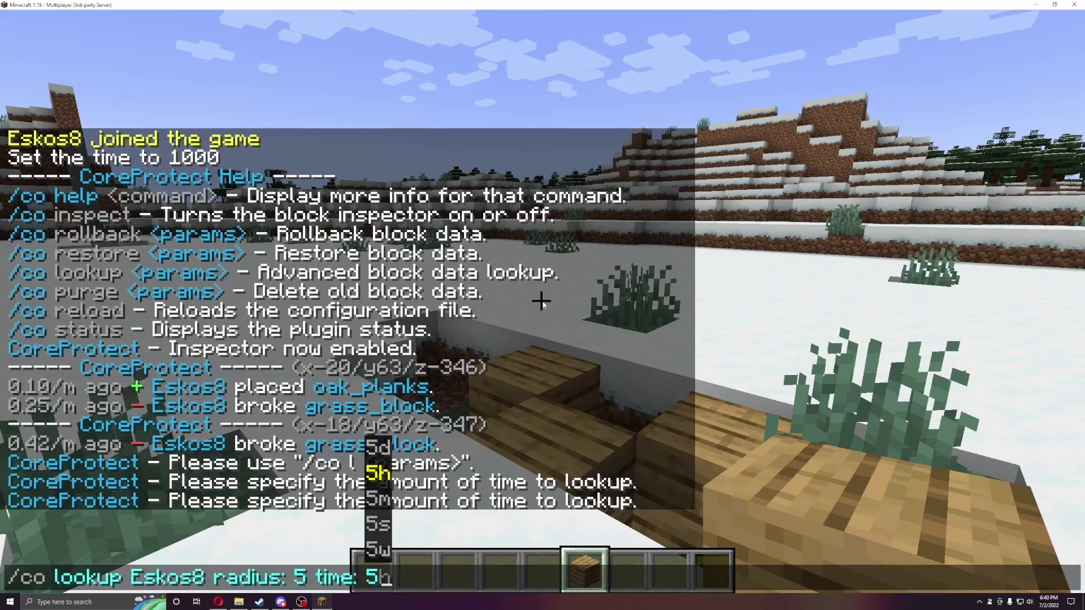
{"action": "key", "text": "Tab"}
{"action": "key", "text": "Return"}
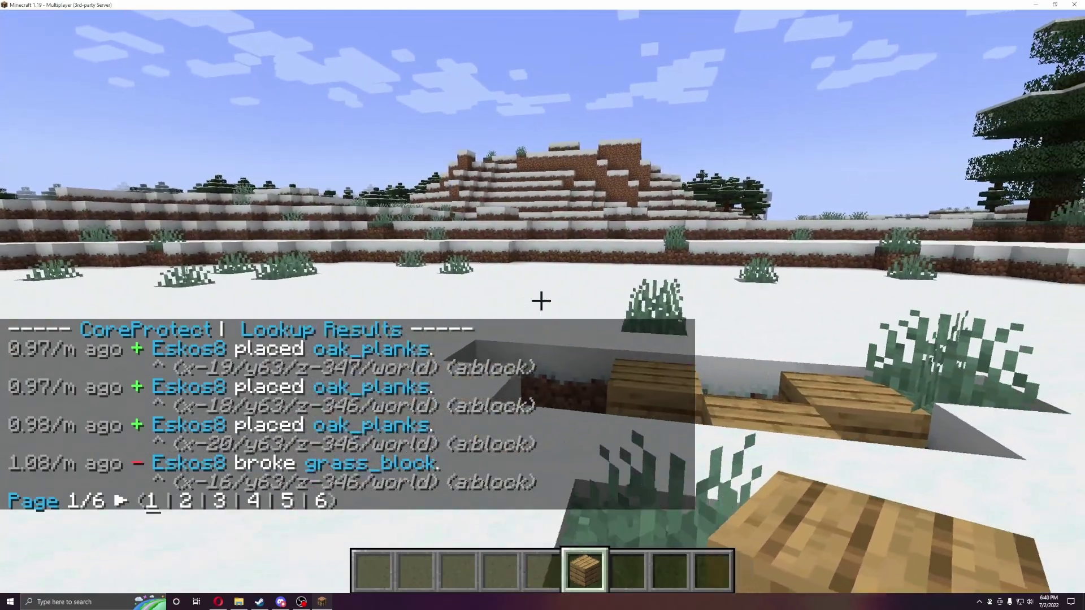
{"action": "key", "text": "w"}
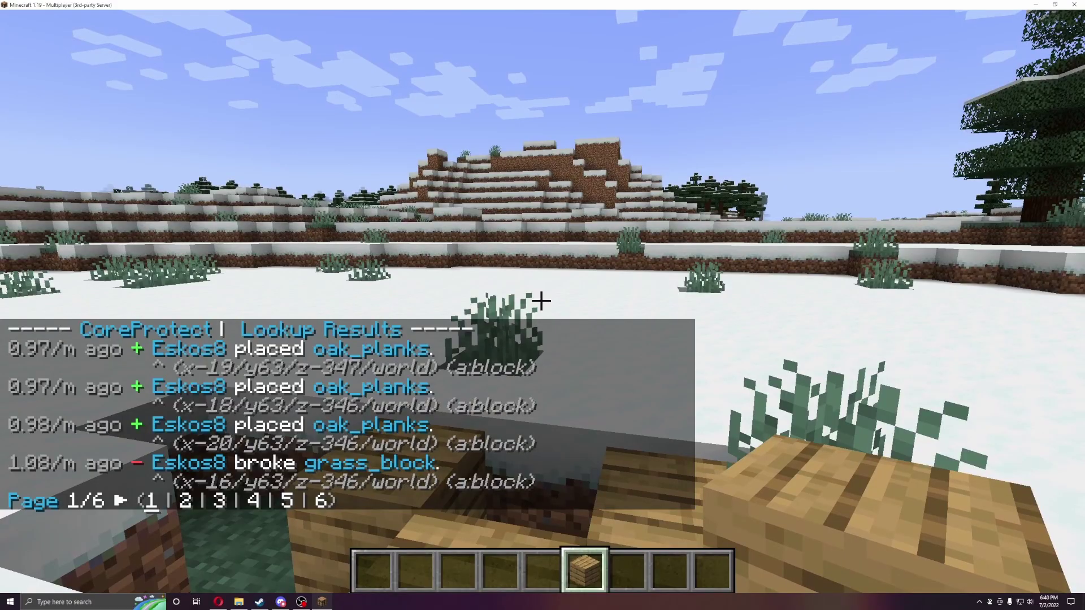
{"action": "key", "text": "s"}
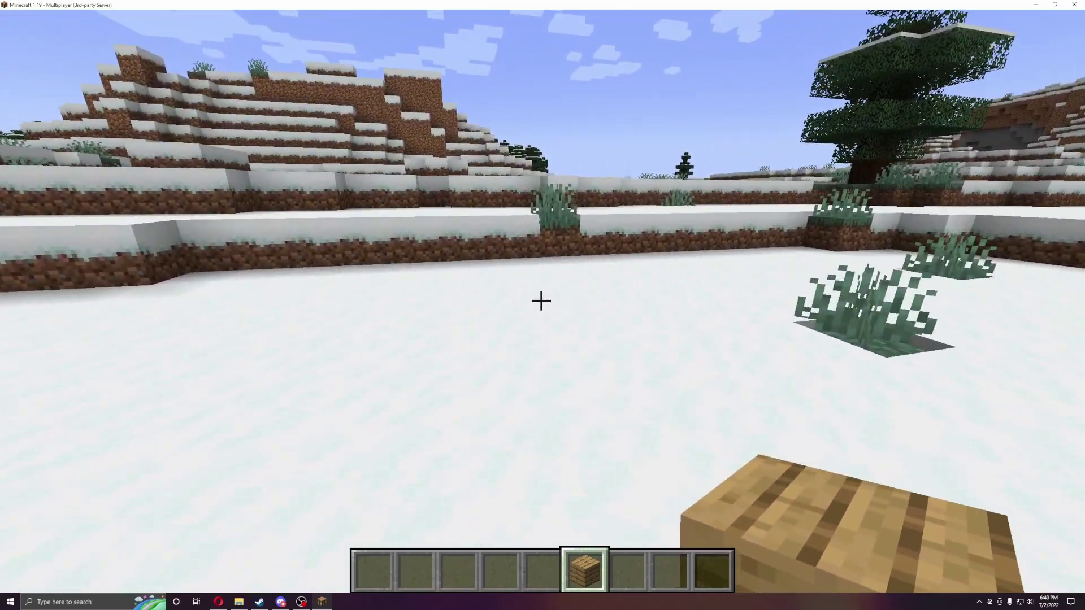
{"action": "key", "text": "w"}
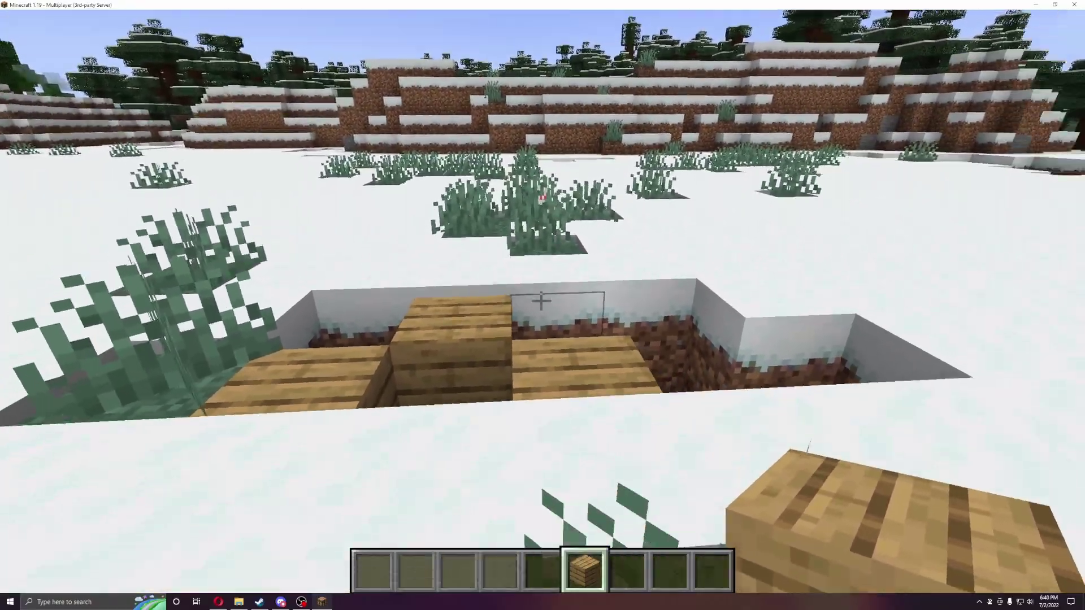
- Find TNT in the creative inventory, put it in the fourth hotbar slot, and try to place it on the snow
{"action": "key", "text": "e"}
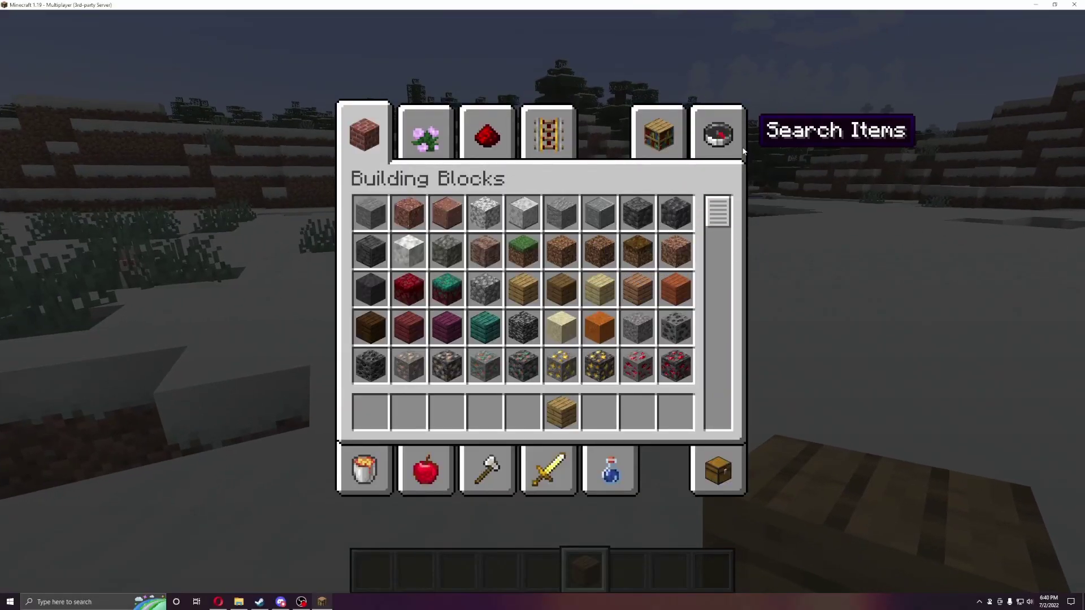
{"action": "left_click", "coordinate": [744, 151]}
{"action": "type", "text": "tnt"}
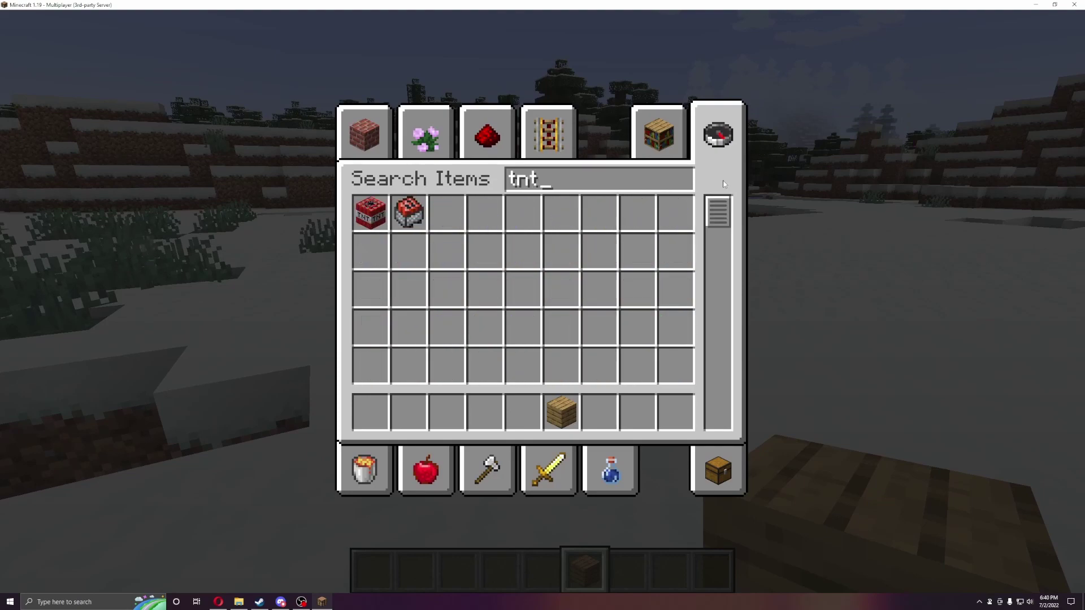
{"action": "left_click", "coordinate": [370, 213]}
{"action": "left_click", "coordinate": [485, 412]}
{"action": "key", "text": "Escape"}
{"action": "key", "text": "4"}
{"action": "right_click", "coordinate": [543, 300]}
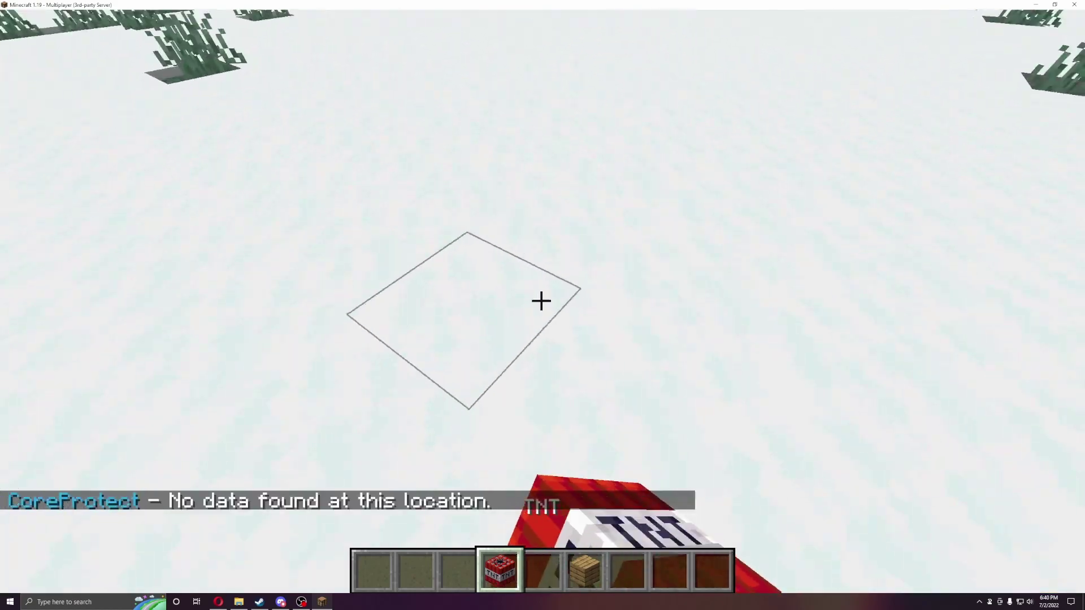
{"action": "left_click", "coordinate": [541, 301]}
- Turn off the block inspector with /co inspect and place a TNT block on the snow
{"action": "key", "text": "slash"}
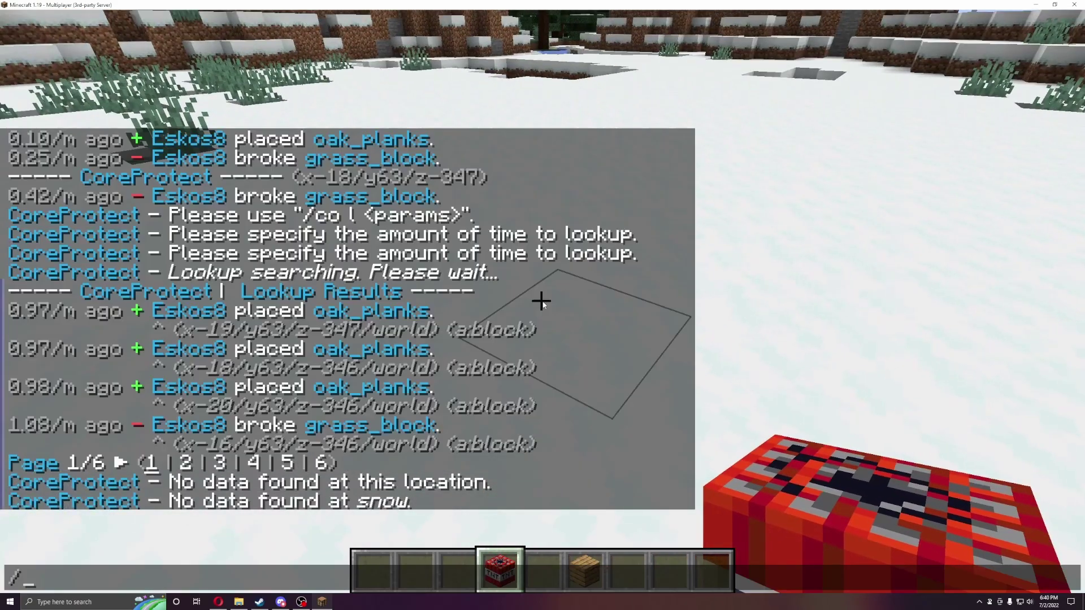
{"action": "key", "text": "Up"}
{"action": "key", "text": "ctrl+BackSpace"}
{"action": "key", "text": "ctrl+BackSpace"}
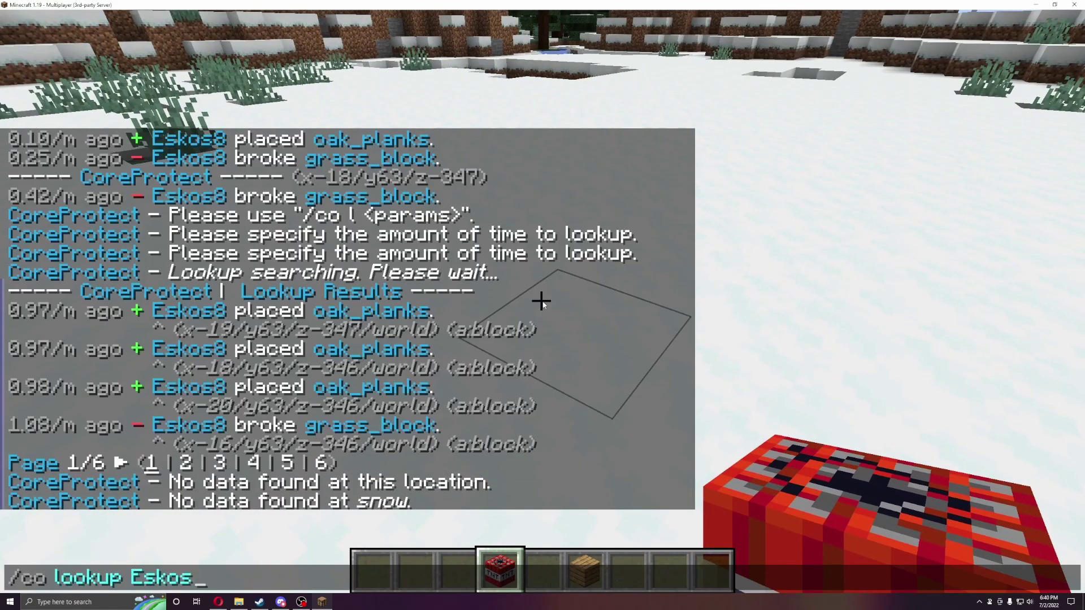
{"action": "key", "text": "BackSpace"}
{"action": "key", "text": "ctrl+BackSpace"}
{"action": "key", "text": "ctrl+BackSpace"}
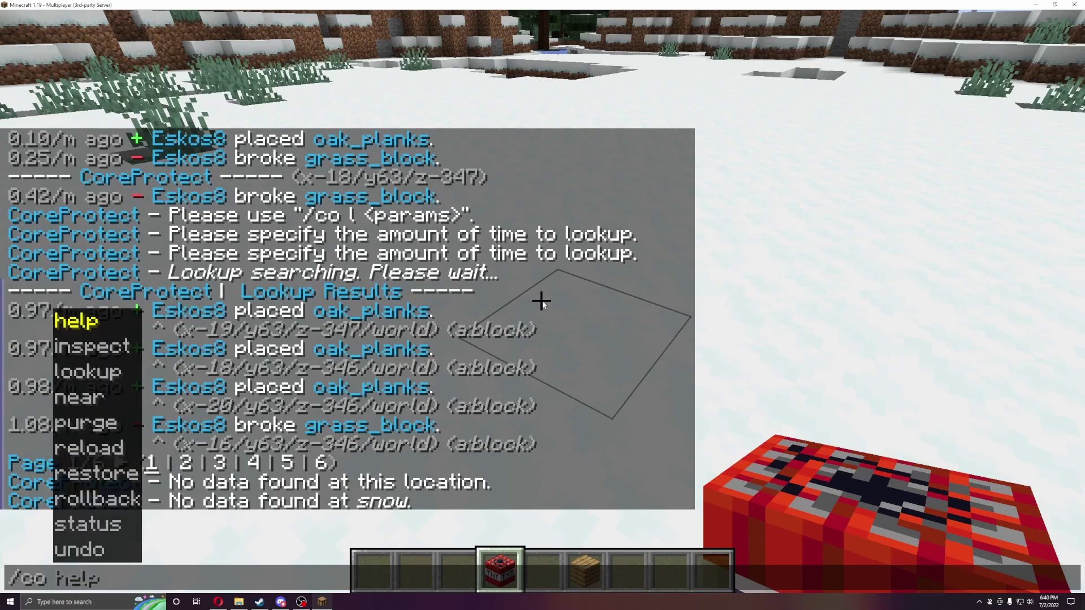
{"action": "key", "text": "Down"}
{"action": "key", "text": "Tab"}
{"action": "key", "text": "Return"}
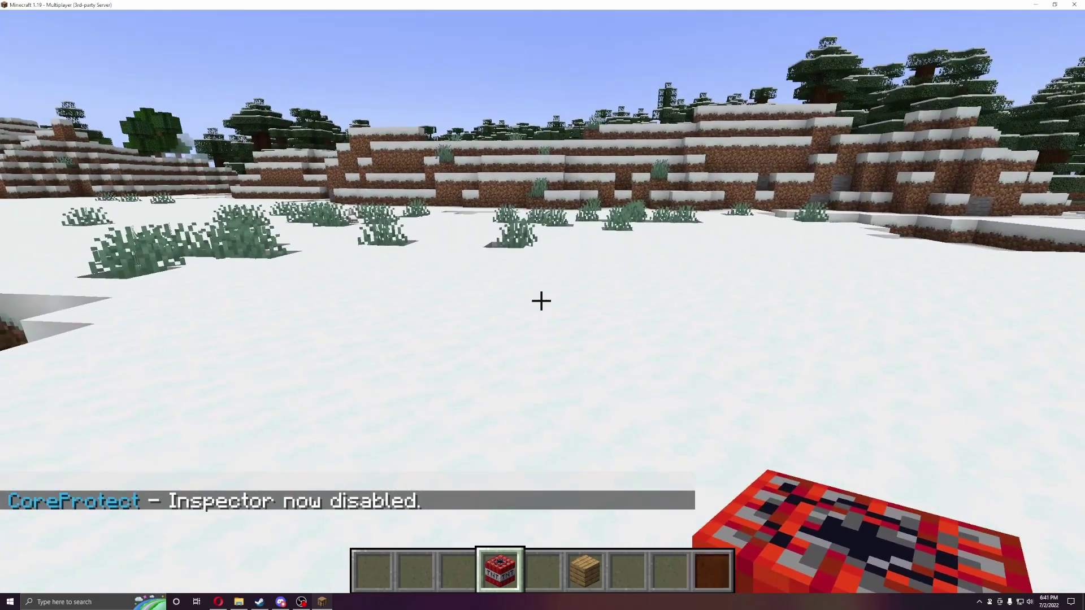
{"action": "right_click", "coordinate": [541, 301]}
{"action": "key", "text": "w"}
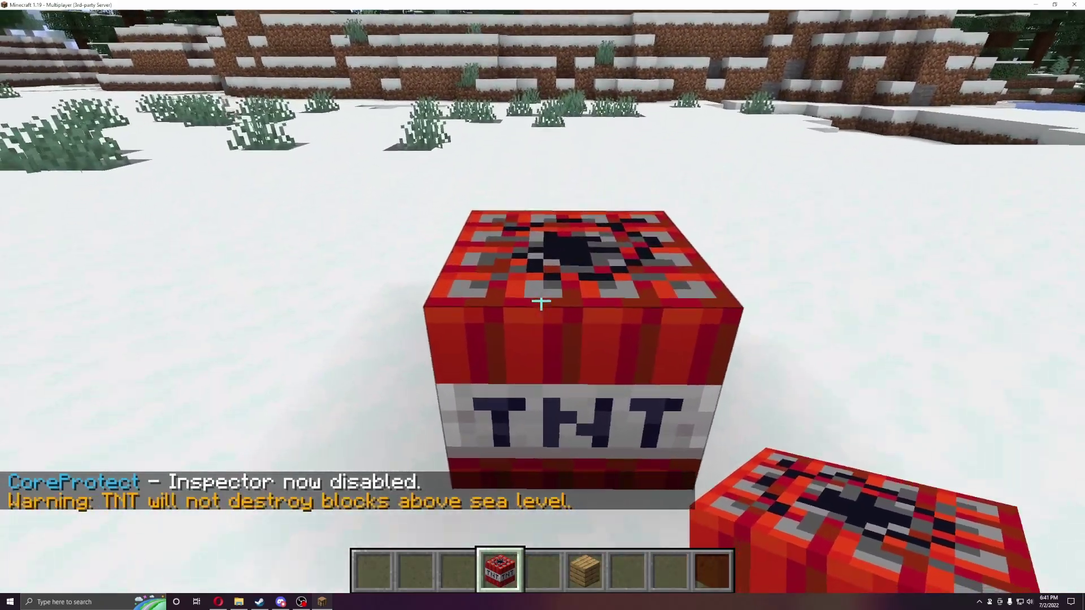
{"action": "key", "text": "slash"}
{"action": "type", "text": "co i"}
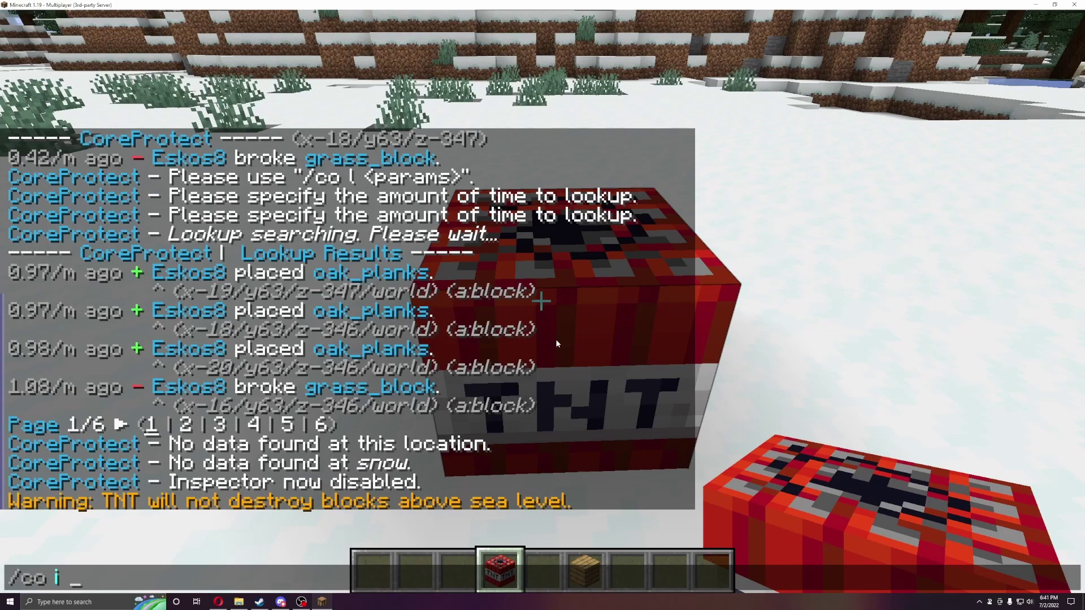
{"action": "key", "text": "Escape"}
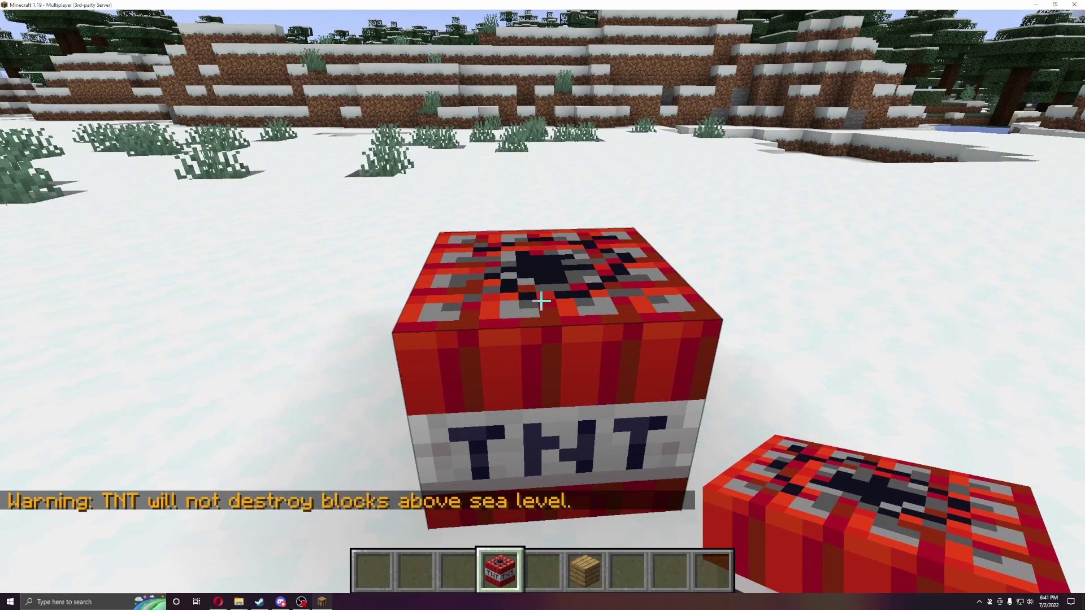
- Find Flint and Steel in the creative inventory and equip it from the seventh hotbar slot
{"action": "key", "text": "s"}
{"action": "key", "text": "e"}
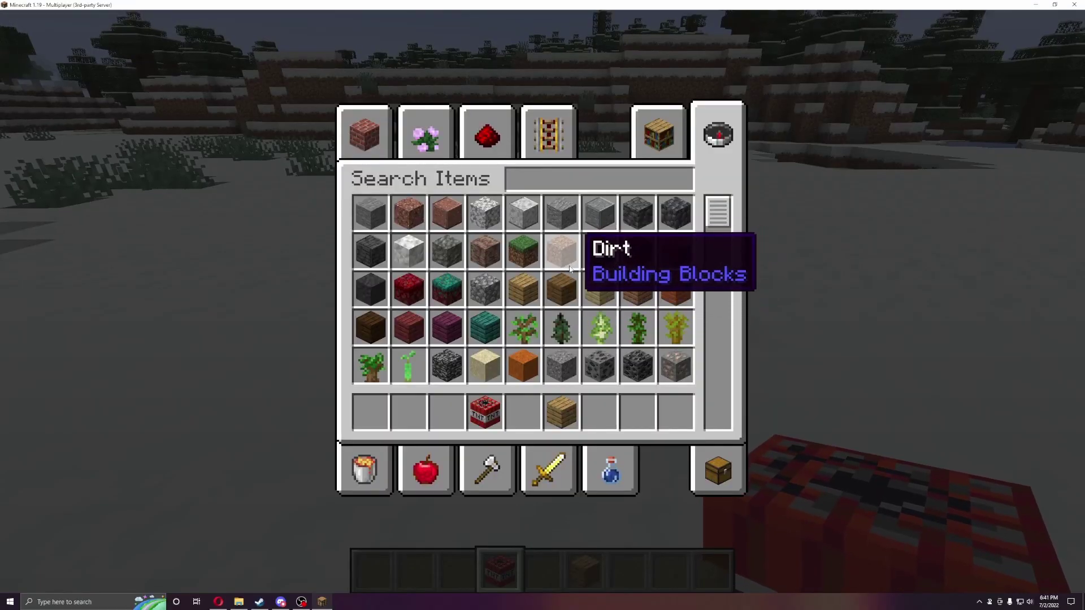
{"action": "type", "text": "fle"}
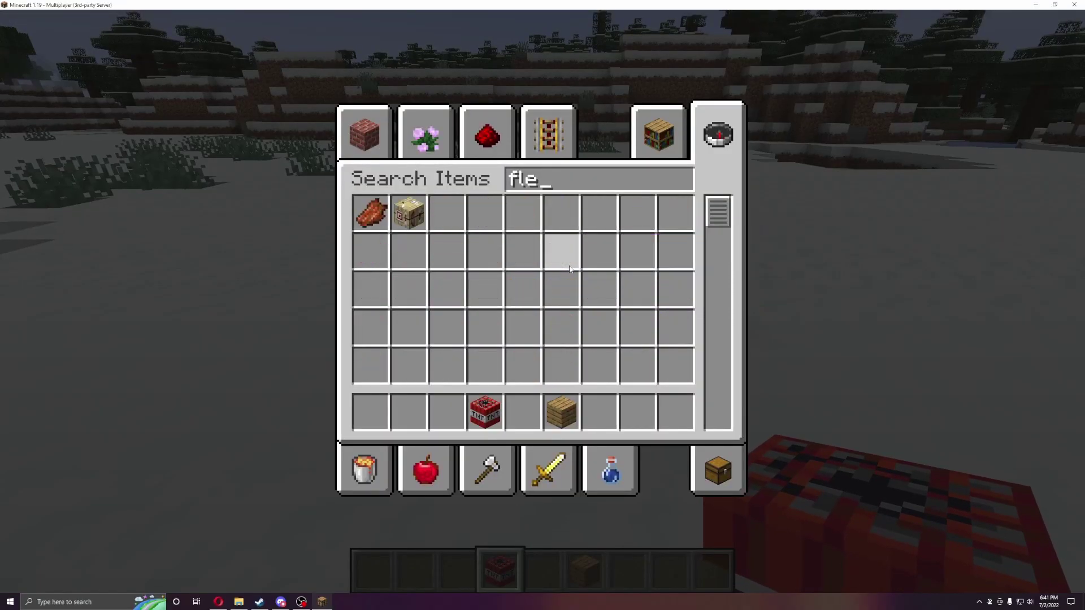
{"action": "key", "text": "BackSpace"}
{"action": "left_click", "coordinate": [561, 214]}
{"action": "left_click", "coordinate": [599, 412]}
{"action": "key", "text": "Escape"}
{"action": "key", "text": "7"}
- Ignite the placed TNT with the flint and steel, and back away with an empty hand
{"action": "right_click", "coordinate": [541, 301]}
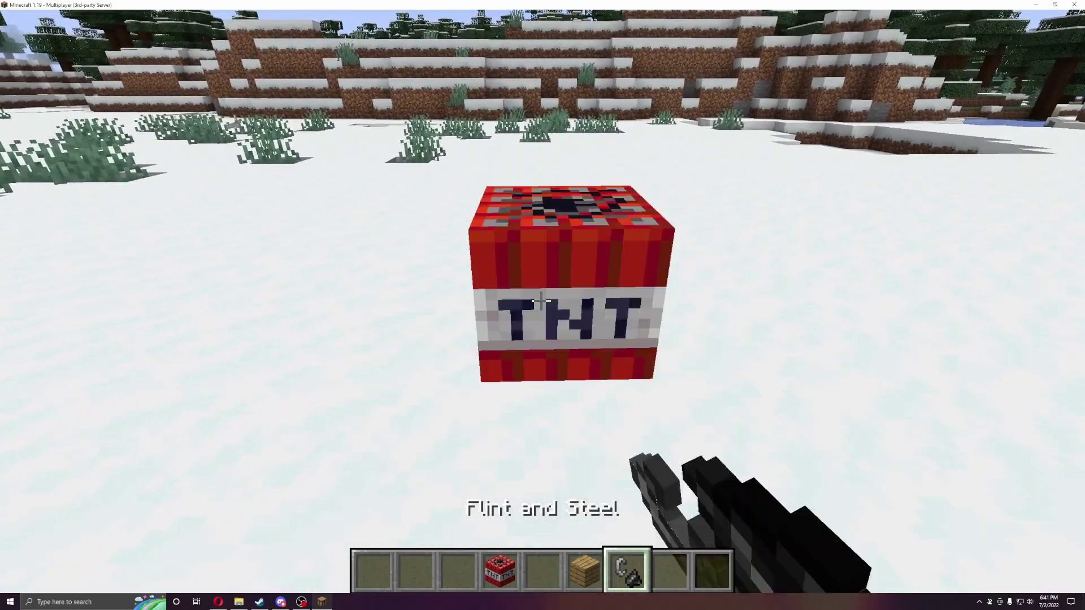
{"action": "key", "text": "9"}
{"action": "key", "text": "s"}
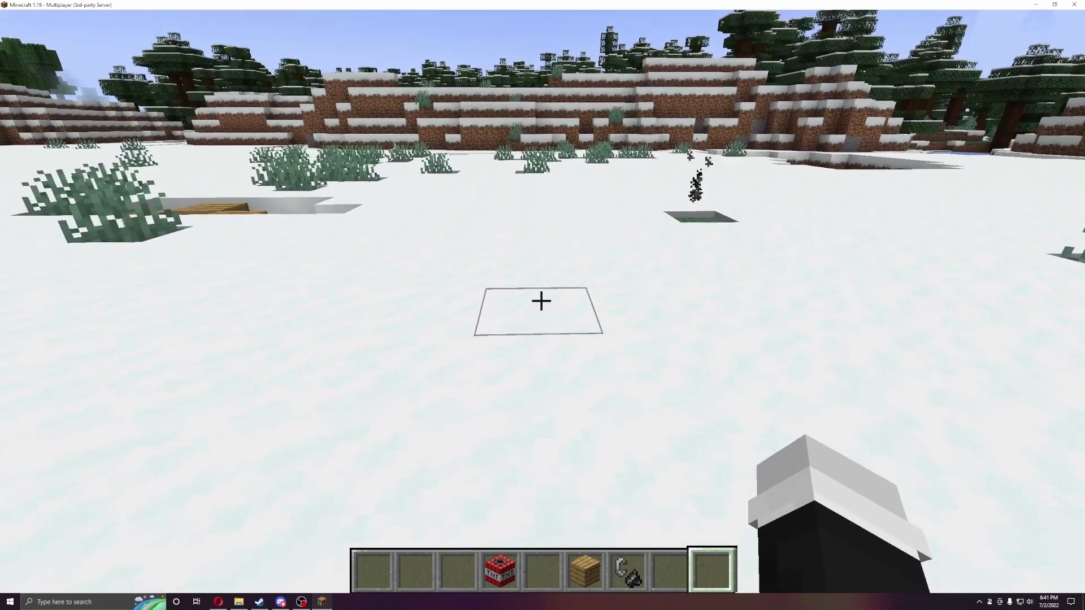
- Return to the hole with the oak planks and start entering a /co command
{"action": "key", "text": "w"}
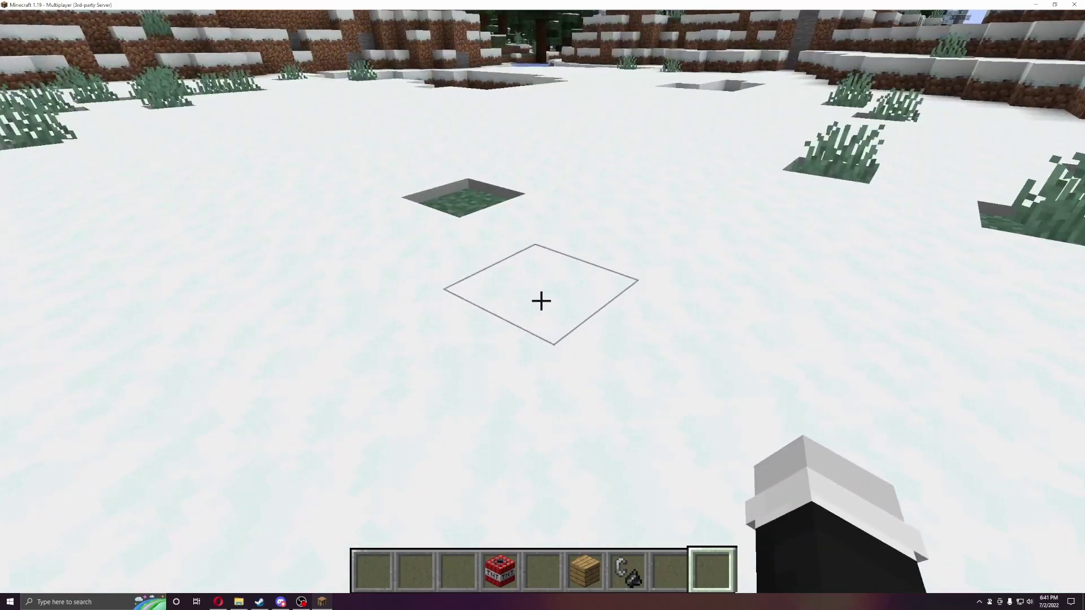
{"action": "key", "text": "w"}
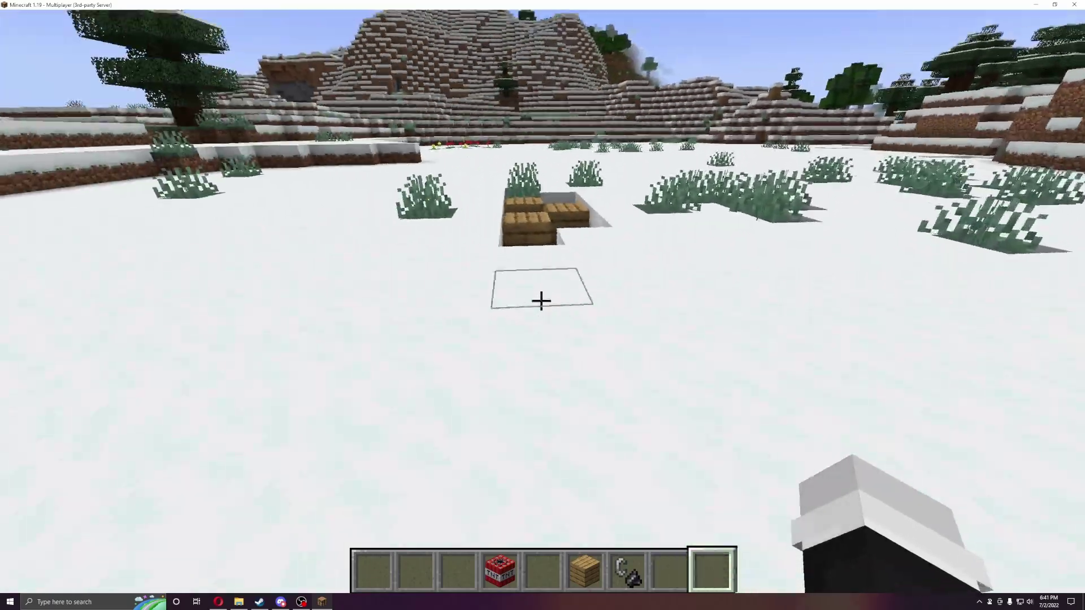
{"action": "key", "text": "w"}
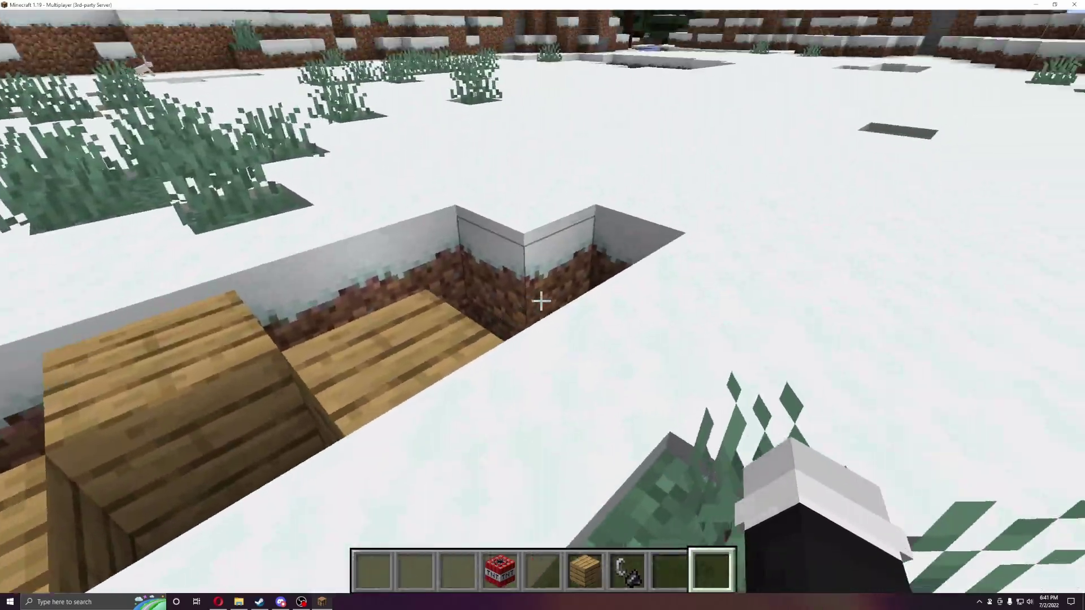
{"action": "key", "text": "w"}
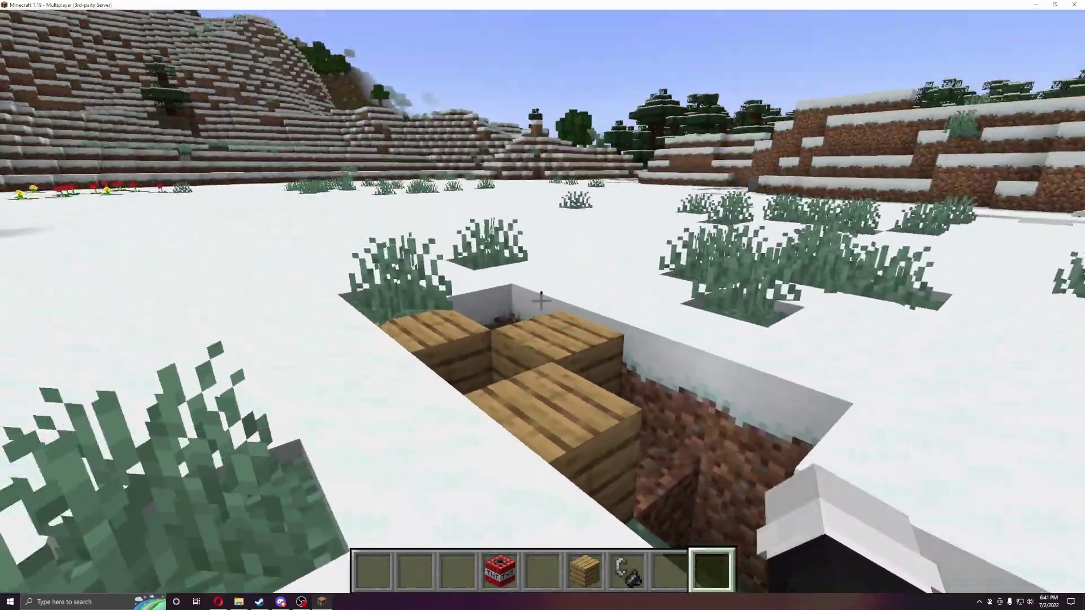
{"action": "key", "text": "slash"}
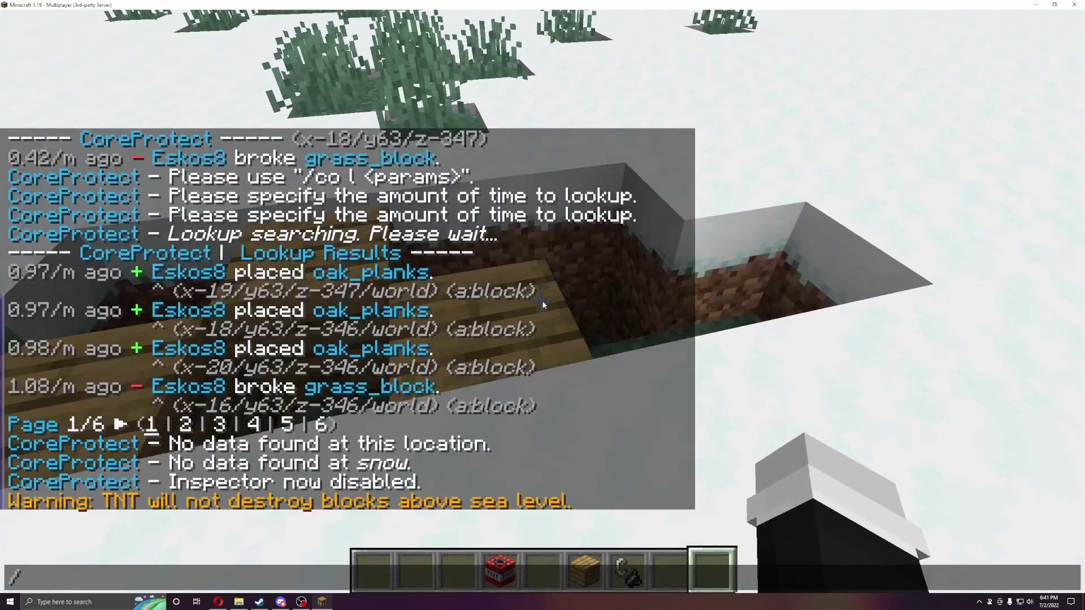
{"action": "type", "text": "r"}
{"action": "key", "text": "BackSpace"}
{"action": "type", "text": "co r"}
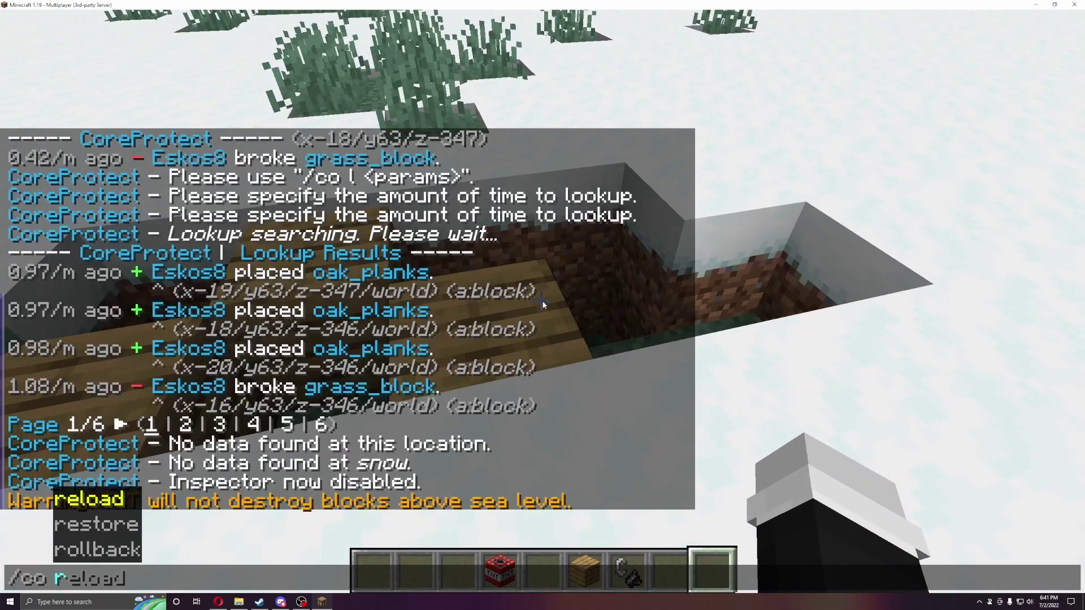
{"action": "key", "text": "Tab"}
{"action": "key", "text": "Tab"}
{"action": "key", "text": "Down"}
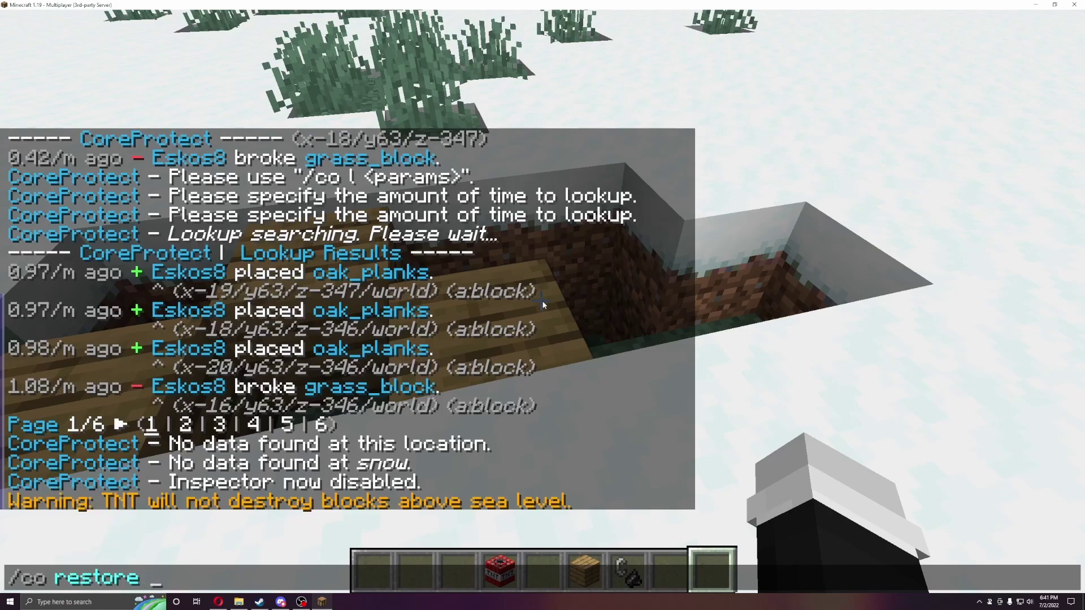
{"action": "key", "text": "BackSpace"}
{"action": "key", "text": "BackSpace"}
{"action": "key", "text": "BackSpace"}
{"action": "key", "text": "BackSpace"}
{"action": "key", "text": "BackSpace"}
{"action": "key", "text": "BackSpace"}
{"action": "key", "text": "BackSpace"}
{"action": "key", "text": "BackSpace"}
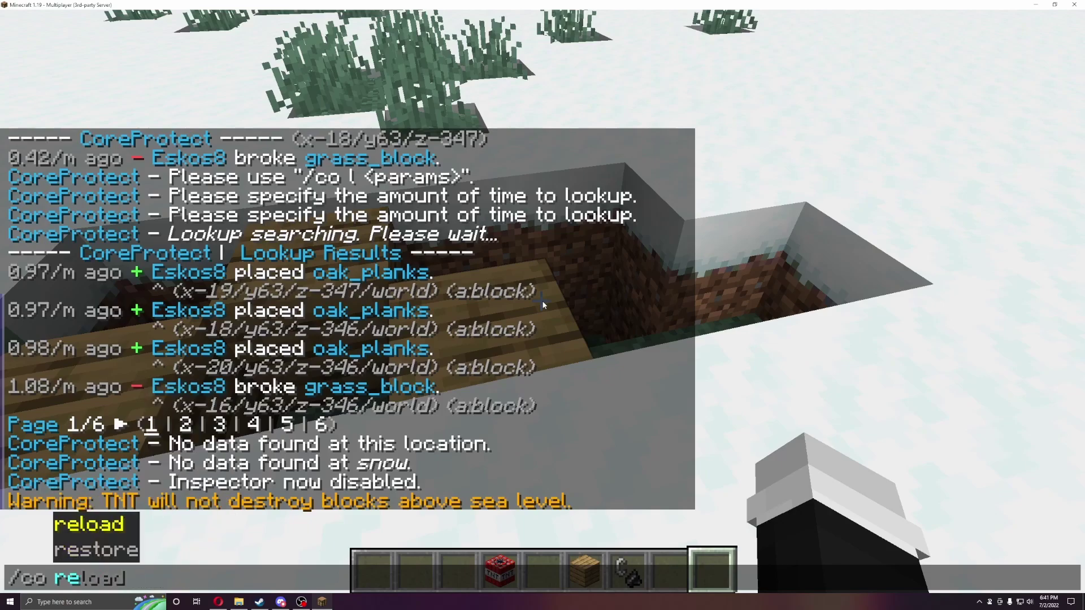
{"action": "key", "text": "Tab"}
{"action": "key", "text": "Tab"}
{"action": "key", "text": "Tab"}
{"action": "key", "text": "Tab"}
{"action": "key", "text": "Tab"}
{"action": "key", "text": "Tab"}
{"action": "key", "text": "Tab"}
{"action": "key", "text": "Tab"}
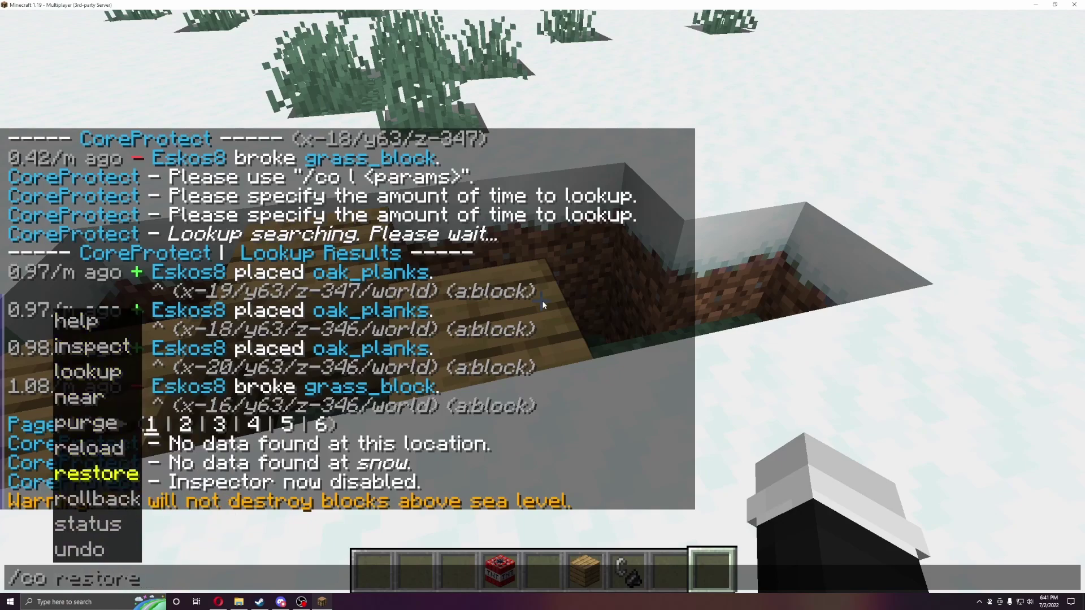
- Roll back the player's block changes from the past 5 hours with the /co rollback command
{"action": "key", "text": "Down"}
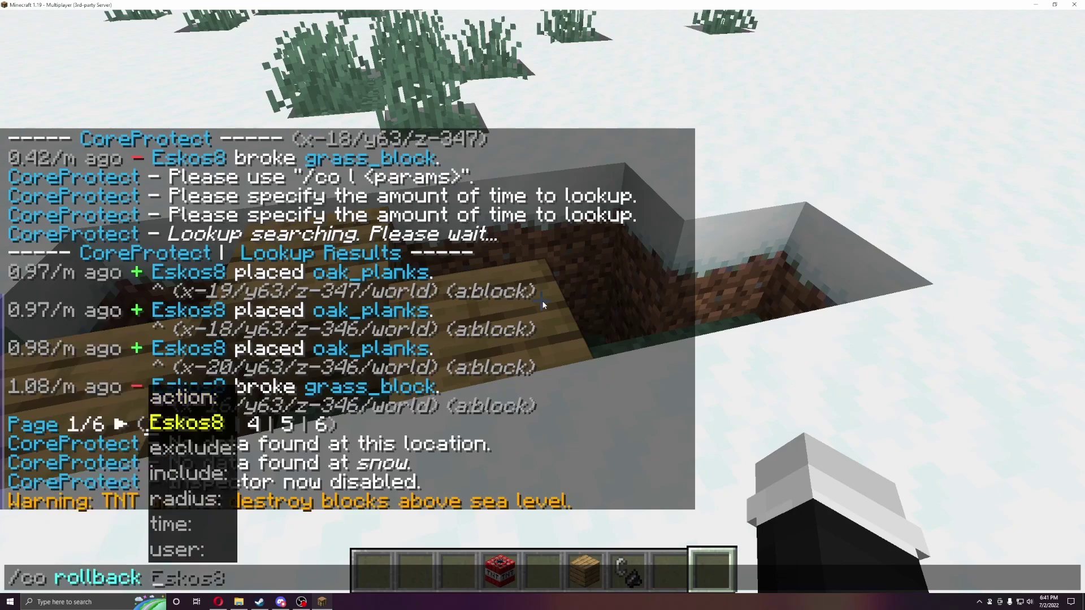
{"action": "key", "text": "Tab"}
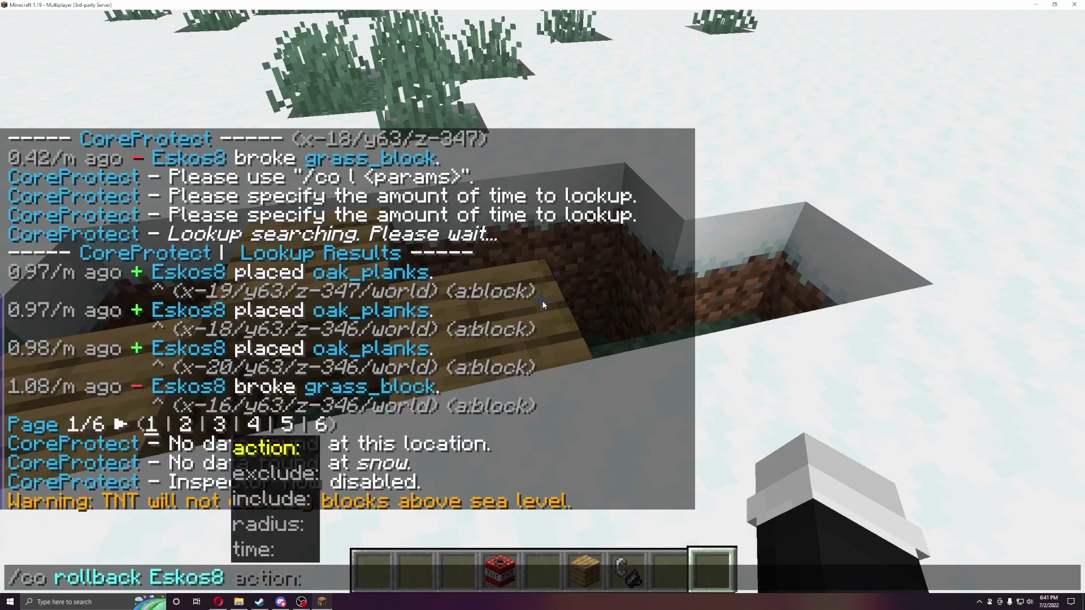
{"action": "key", "text": "Down"}
{"action": "key", "text": "Down"}
{"action": "key", "text": "Down"}
{"action": "key", "text": "Down"}
{"action": "key", "text": "Tab"}
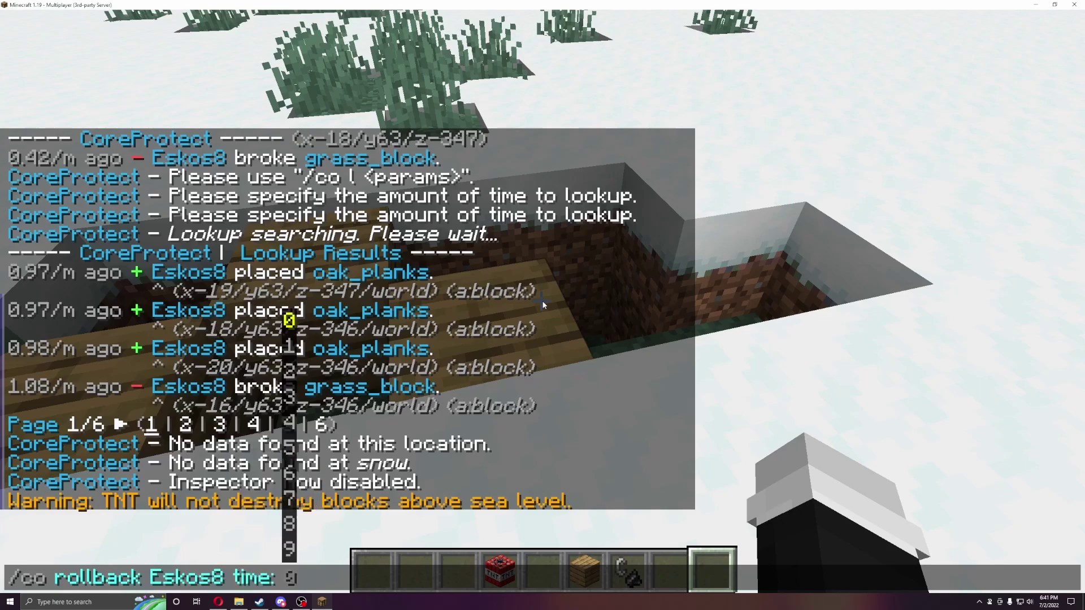
{"action": "type", "text": "5"}
{"action": "key", "text": "Down"}
{"action": "key", "text": "BackSpace"}
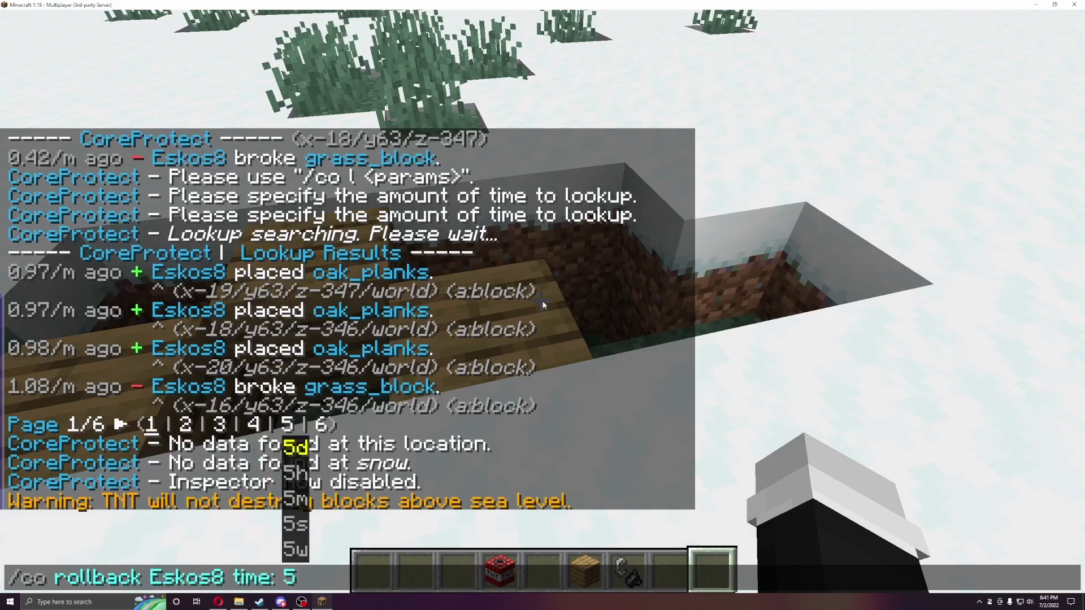
{"action": "key", "text": "Return"}
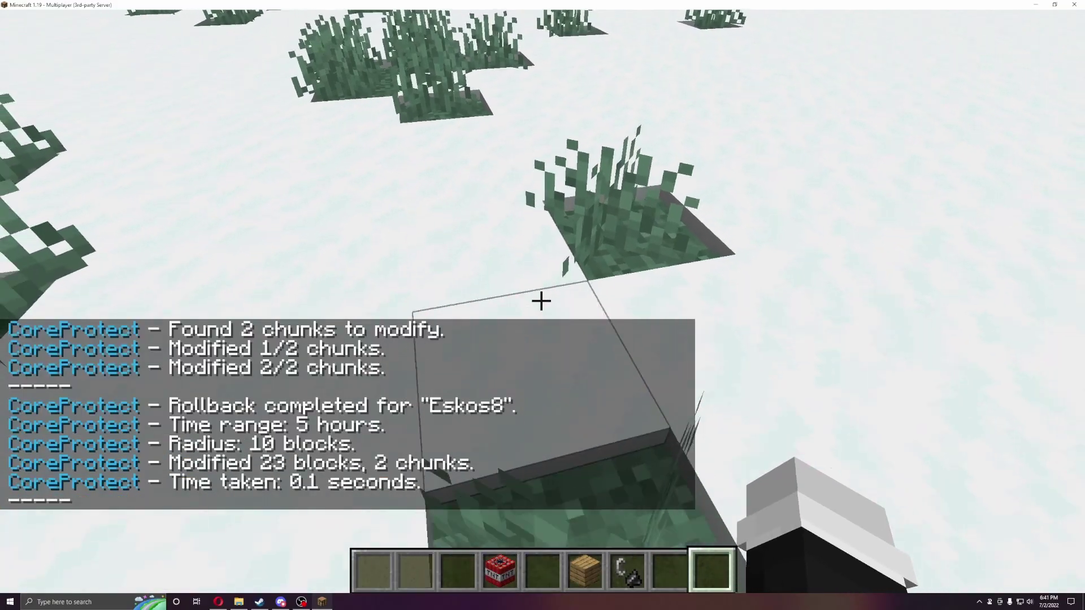
- Move around the snowfield and examine the ground where the hole, oak planks and TNT had been
{"action": "key", "text": "w"}
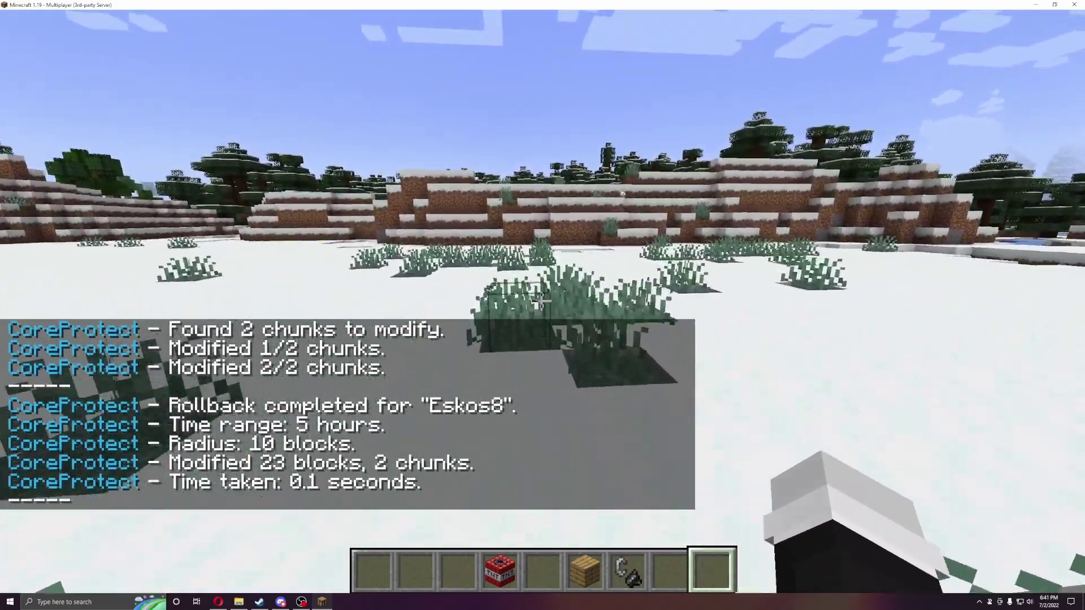
{"action": "key", "text": "w"}
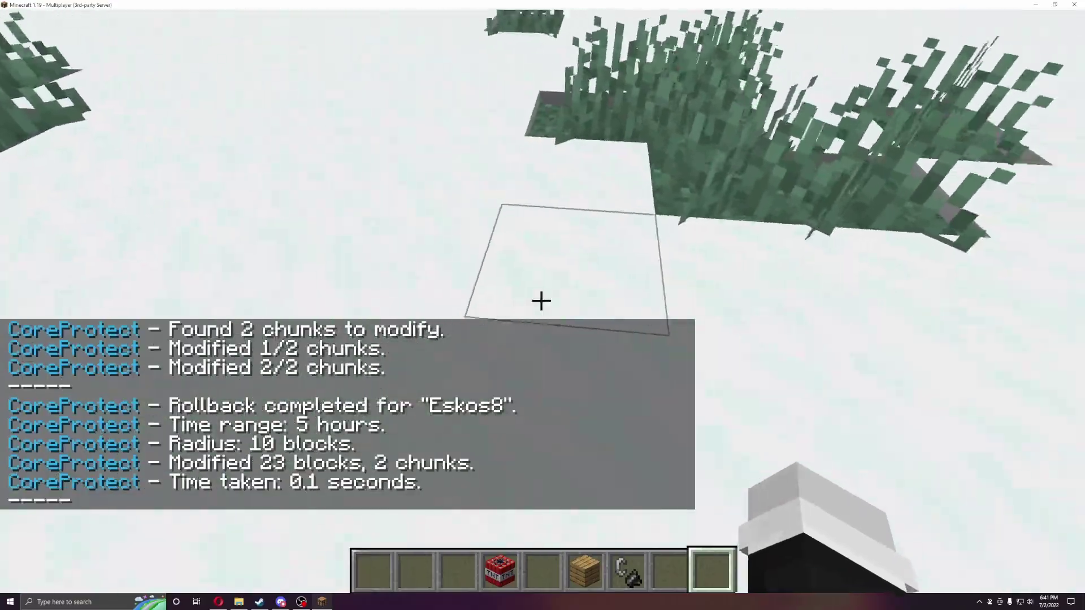
{"action": "key", "text": "w"}
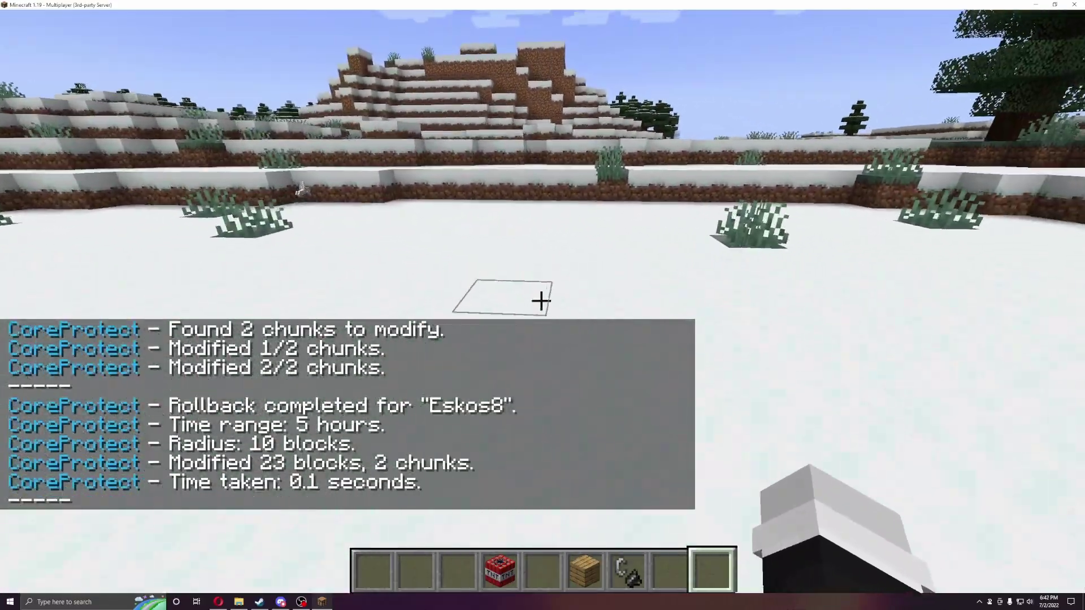
{"action": "key", "text": "w"}
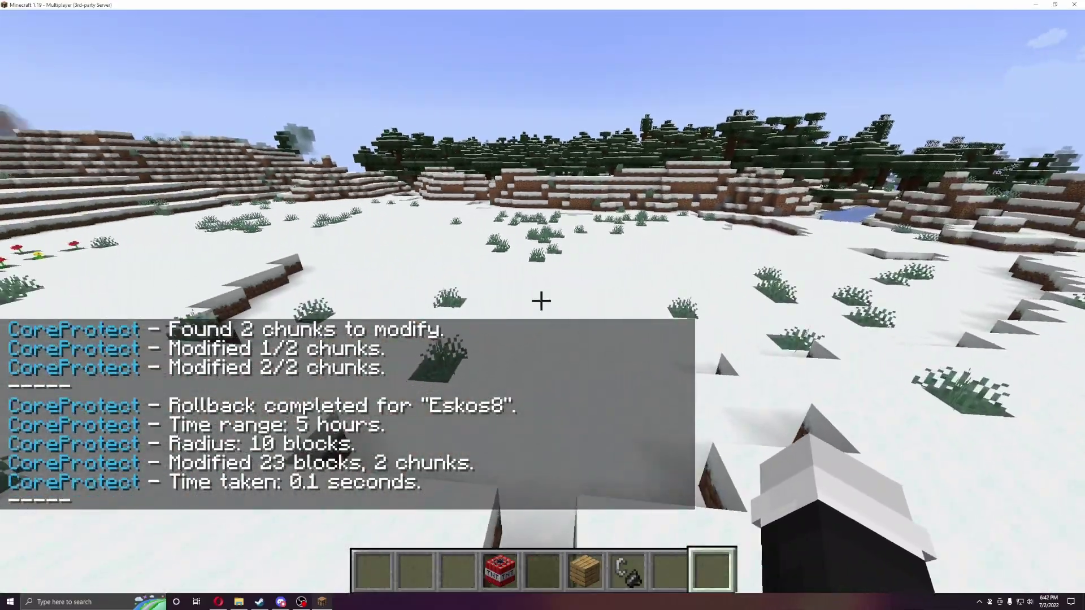
{"action": "key", "text": "w"}
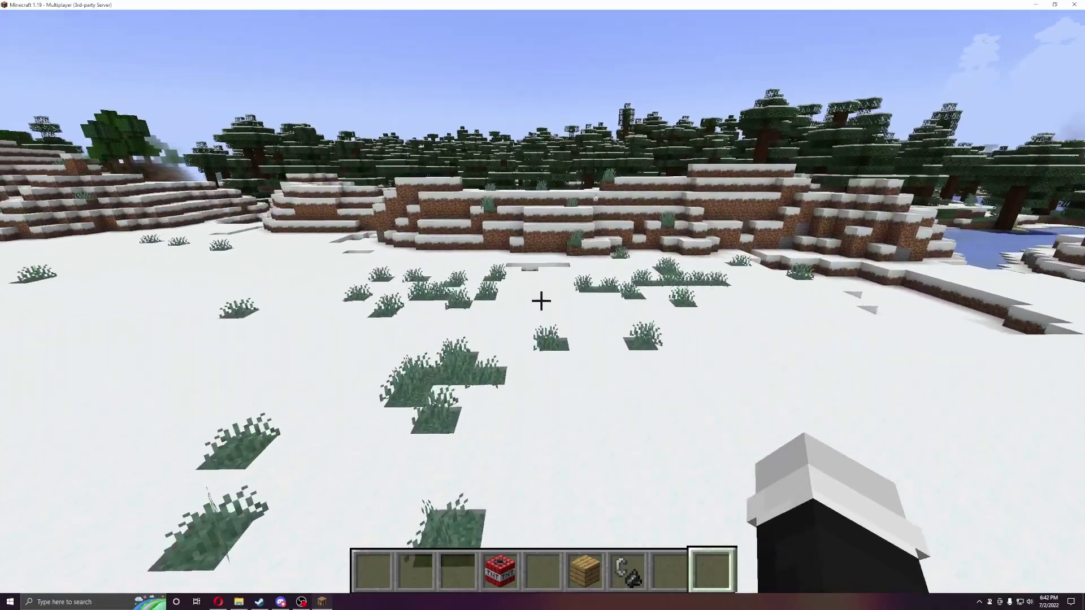
{"action": "key", "text": "w"}
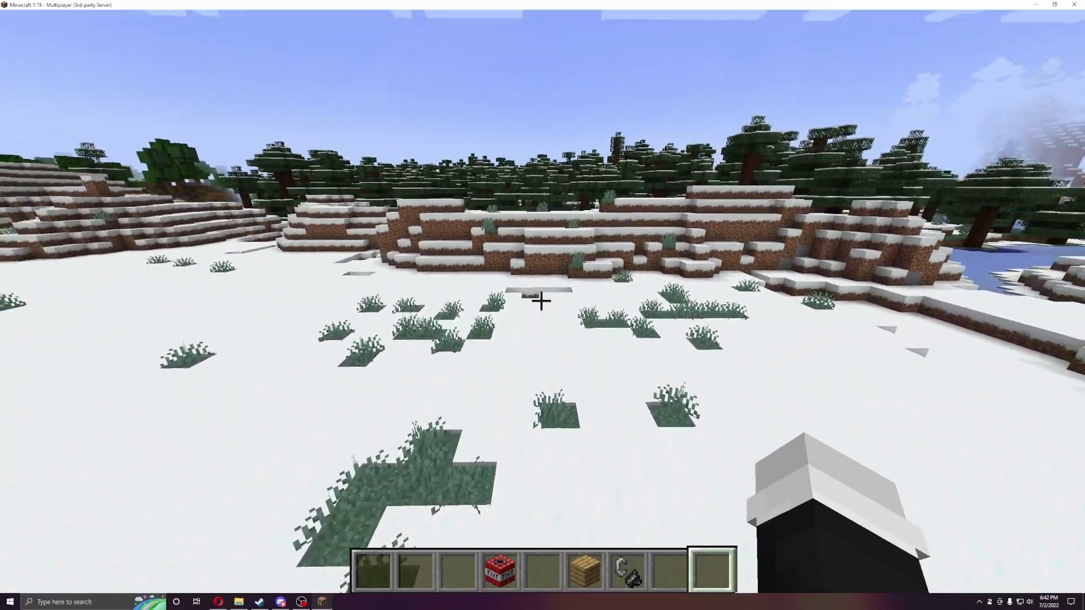
{"action": "key", "text": "w"}
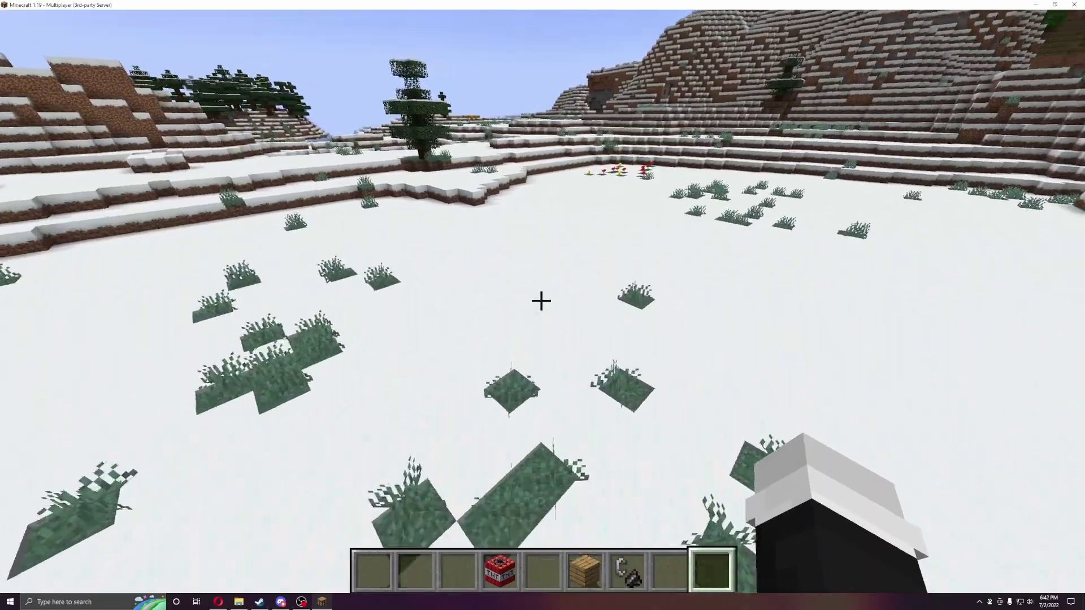
{"action": "key", "text": "w"}
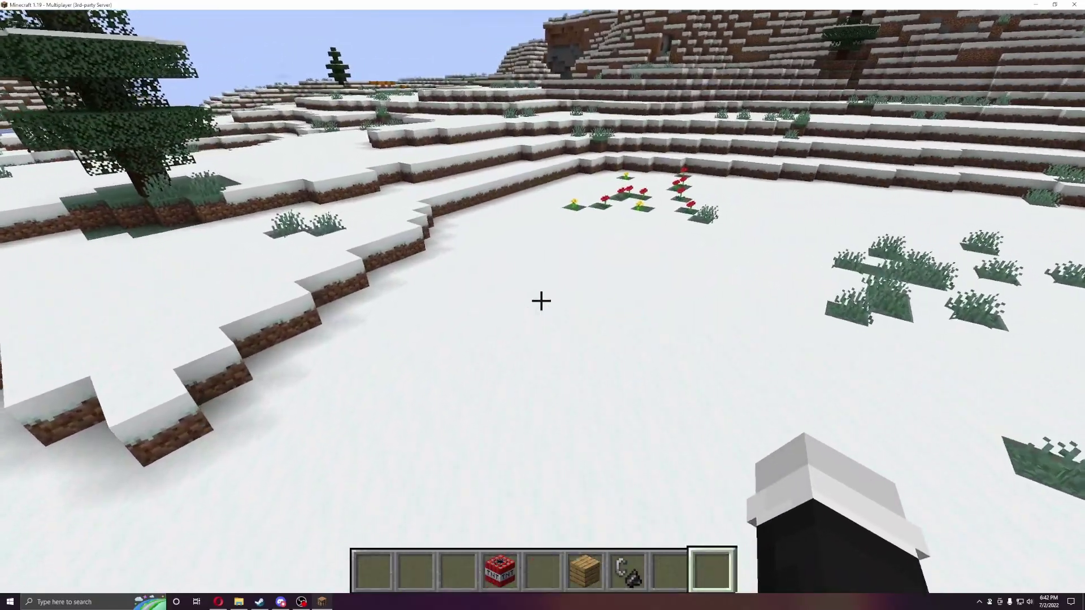
{"action": "key", "text": "w"}
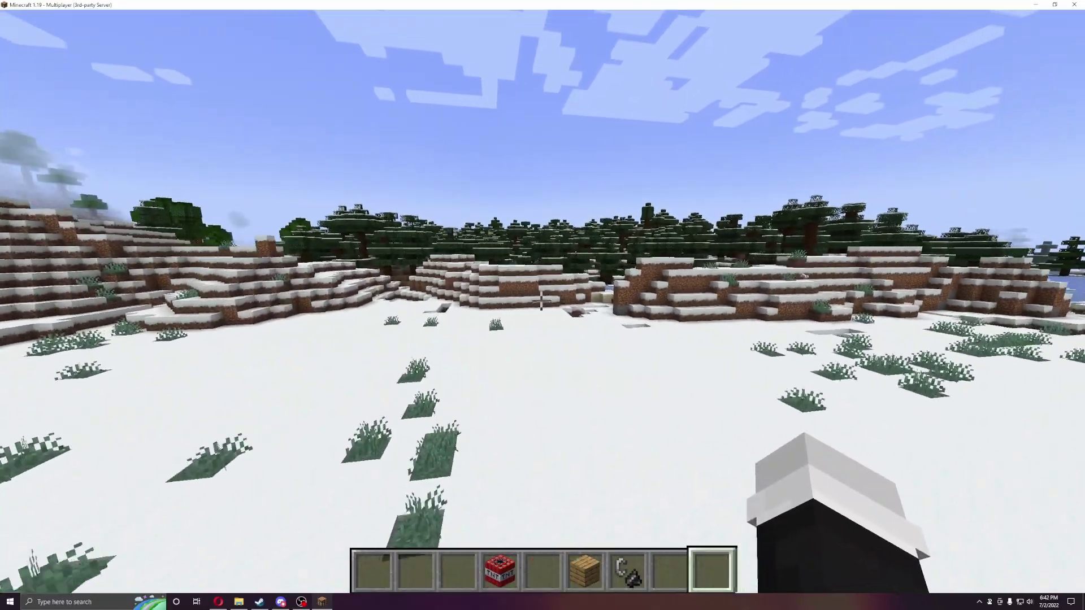
{"action": "key", "text": "w"}
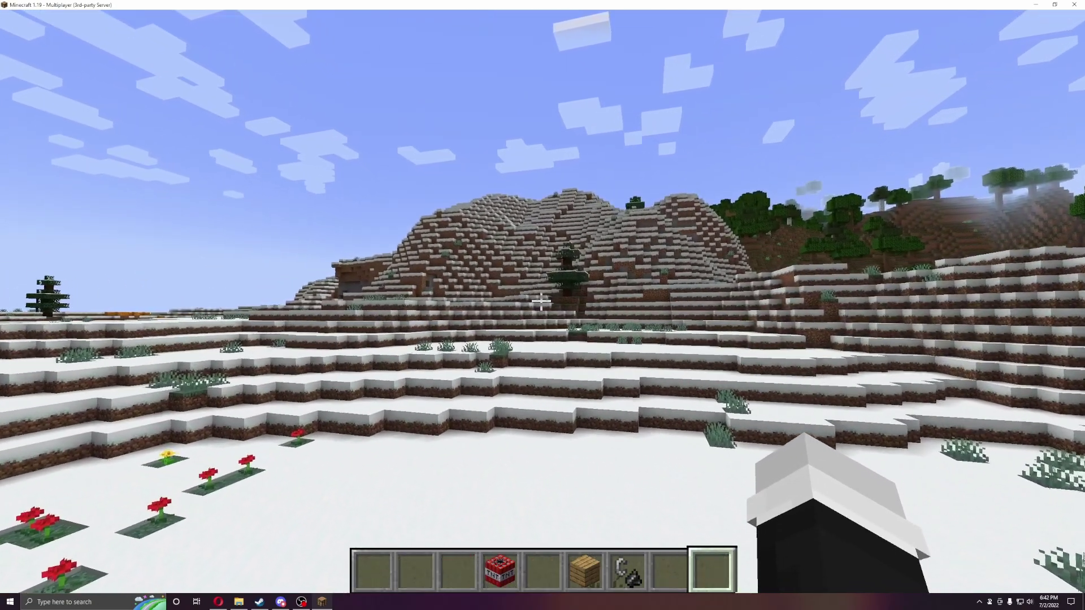
{"action": "key", "text": "w"}
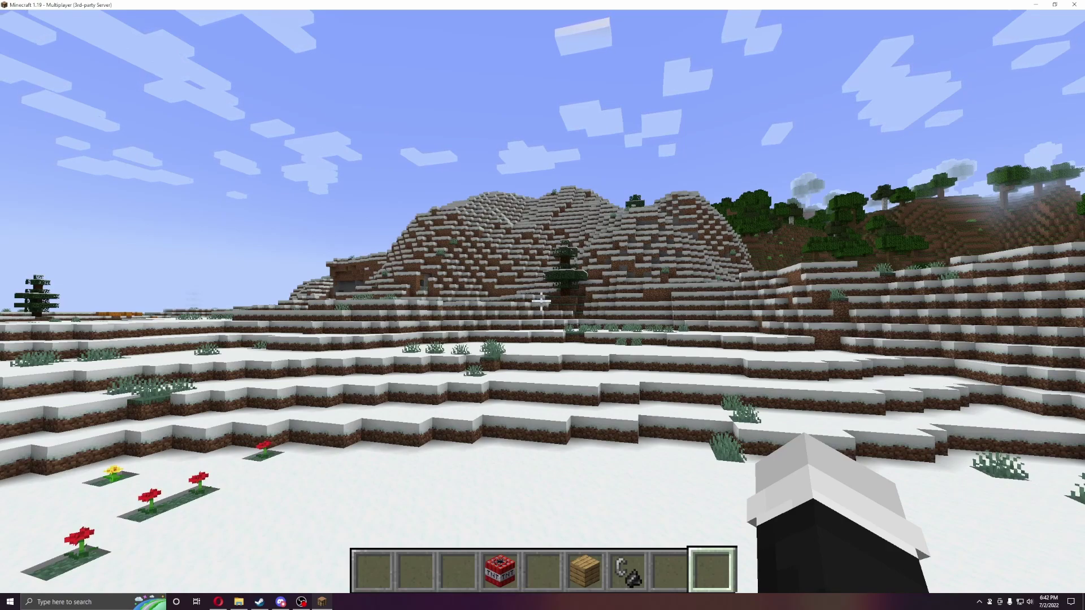
- Run /co status and read the plugin's version, license and database details in the chat
{"action": "type", "text": "/co "}
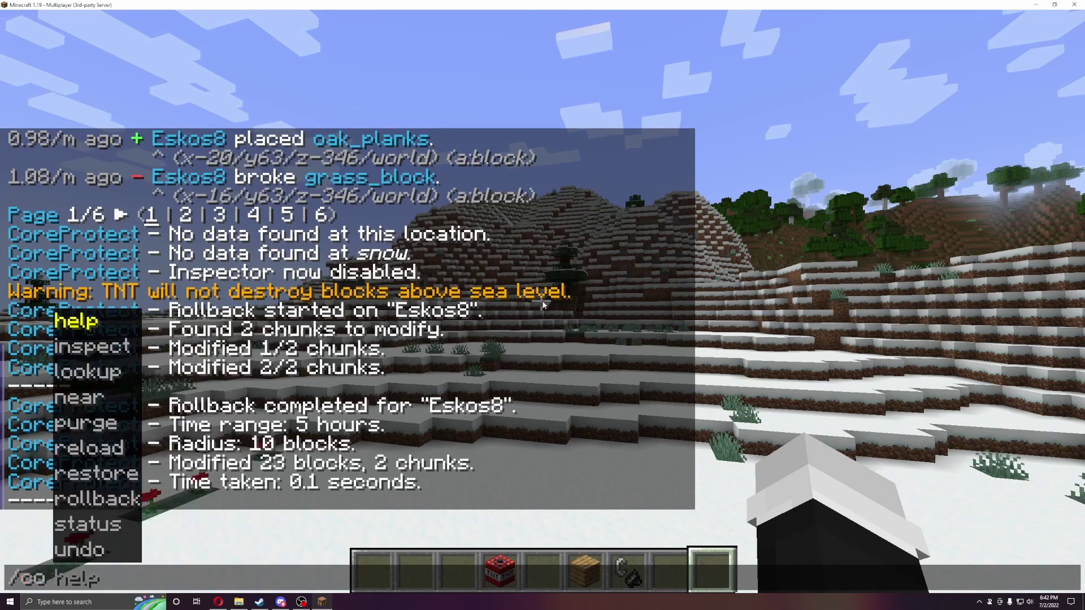
{"action": "type", "text": "r"}
{"action": "key", "text": "BackSpace"}
{"action": "type", "text": "status"}
{"action": "key", "text": "Return"}
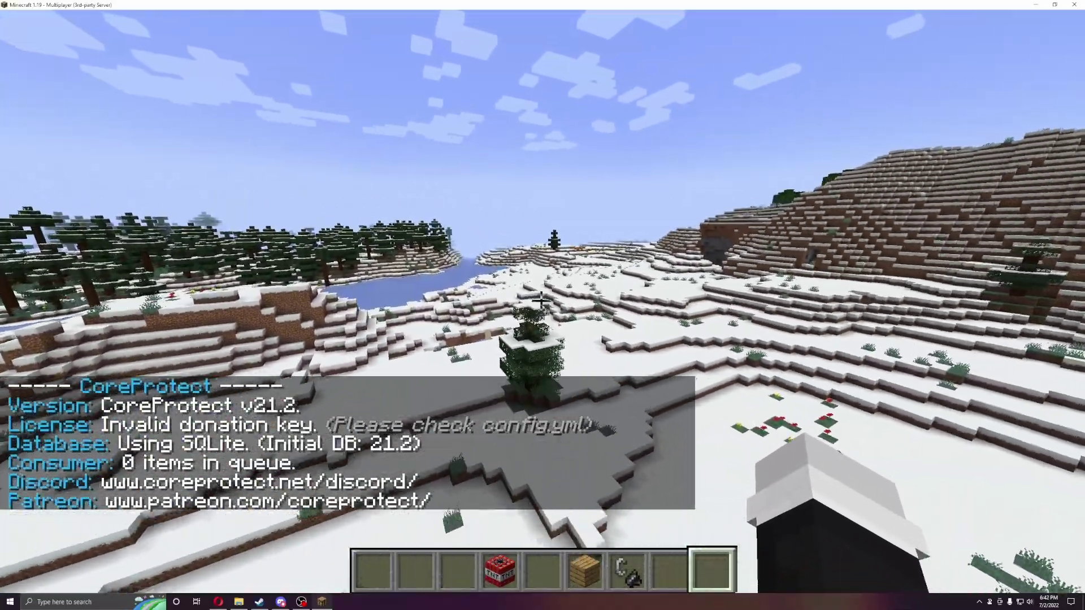
{"action": "key", "text": "t"}
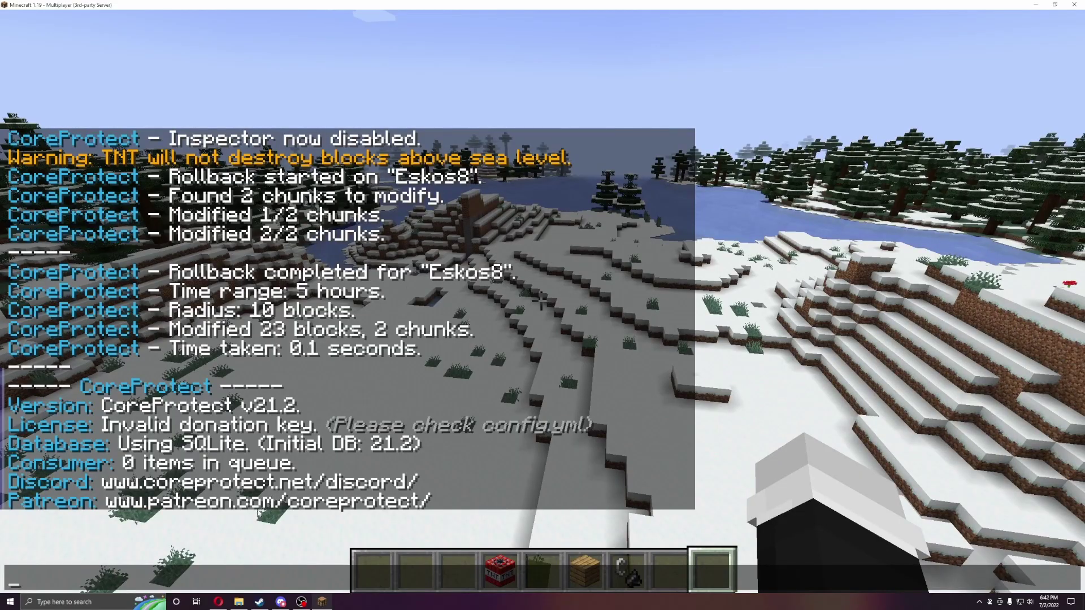
{"action": "key", "text": "Escape"}
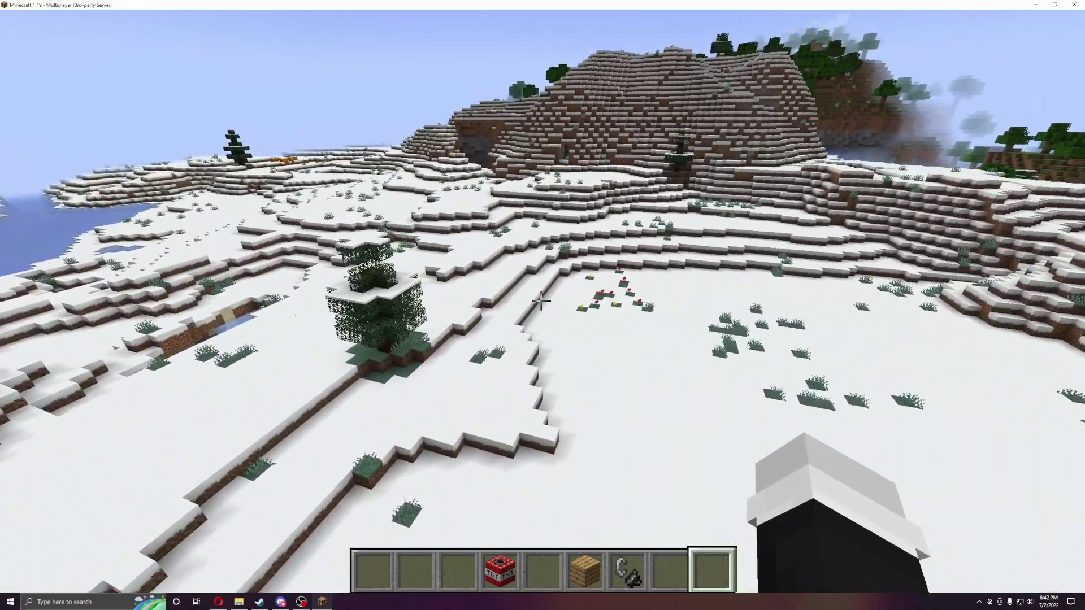
- Restore the player's rolled-back block changes from the past 5 hours with the /co restore command
{"action": "key", "text": "w"}
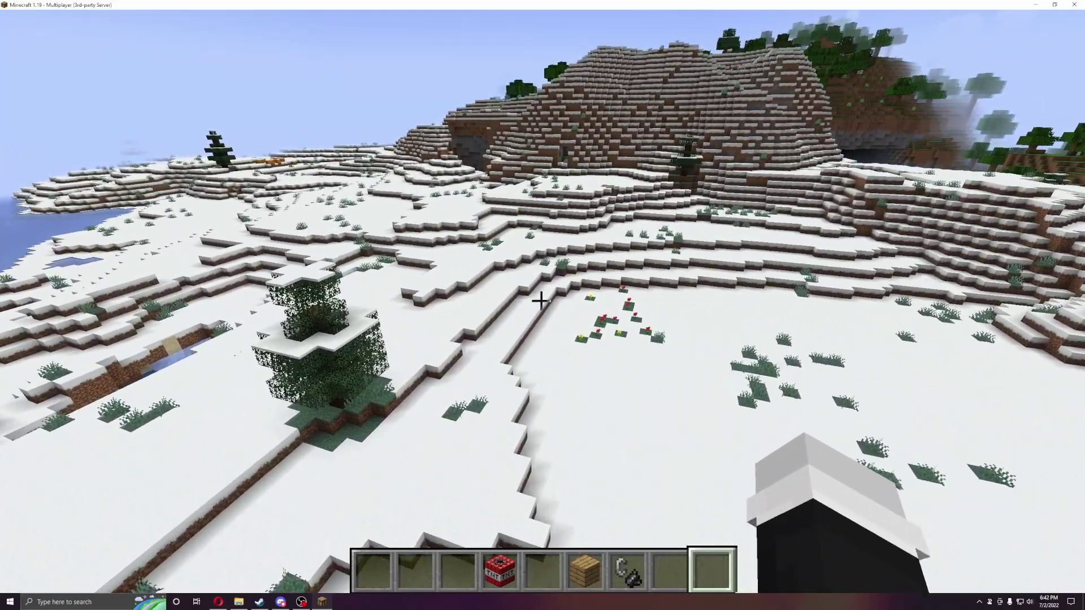
{"action": "key", "text": "slash"}
{"action": "type", "text": "co inspect"}
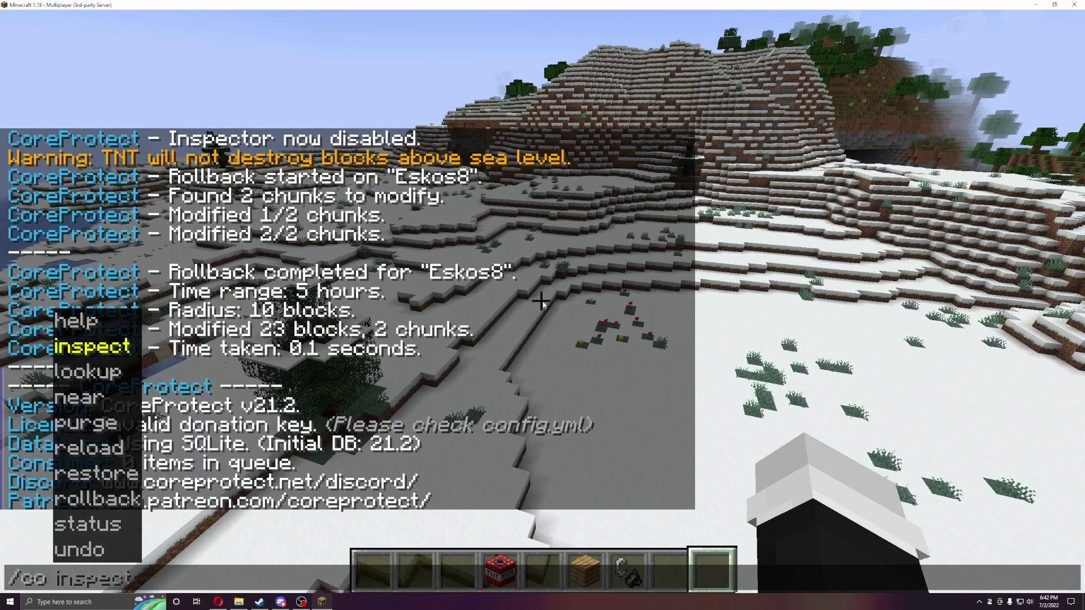
{"action": "key", "text": "Down"}
{"action": "key", "text": "Down"}
{"action": "key", "text": "Up"}
{"action": "key", "text": "Up"}
{"action": "key", "text": "Up"}
{"action": "key", "text": "Down"}
{"action": "key", "text": "Return"}
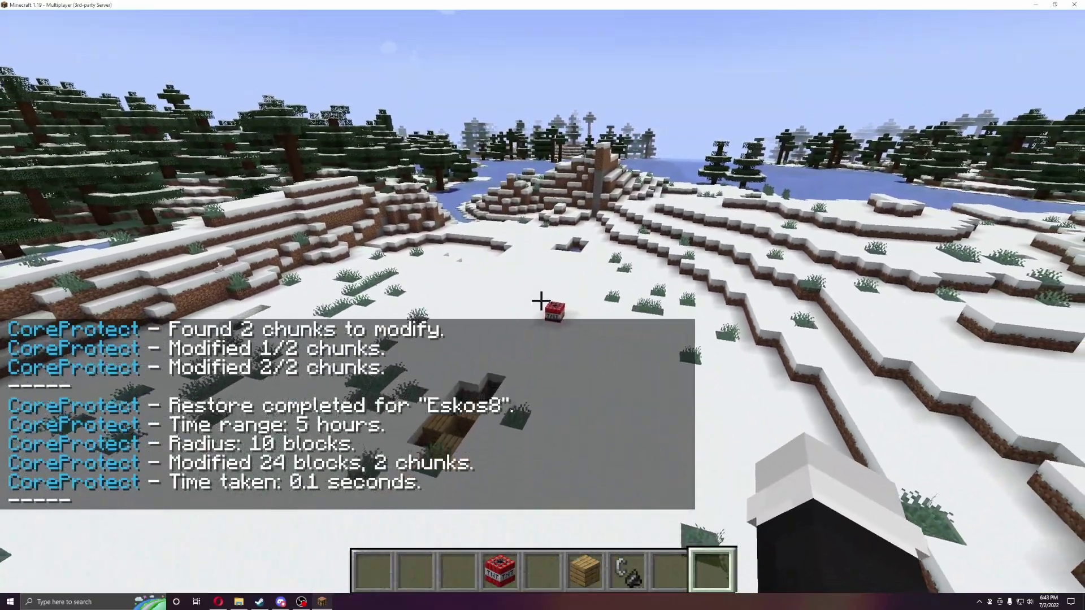
- Disconnect from the server and switch to Notepad++, going to the donation-key line of the CoreProtect config
{"action": "key", "text": "Escape"}
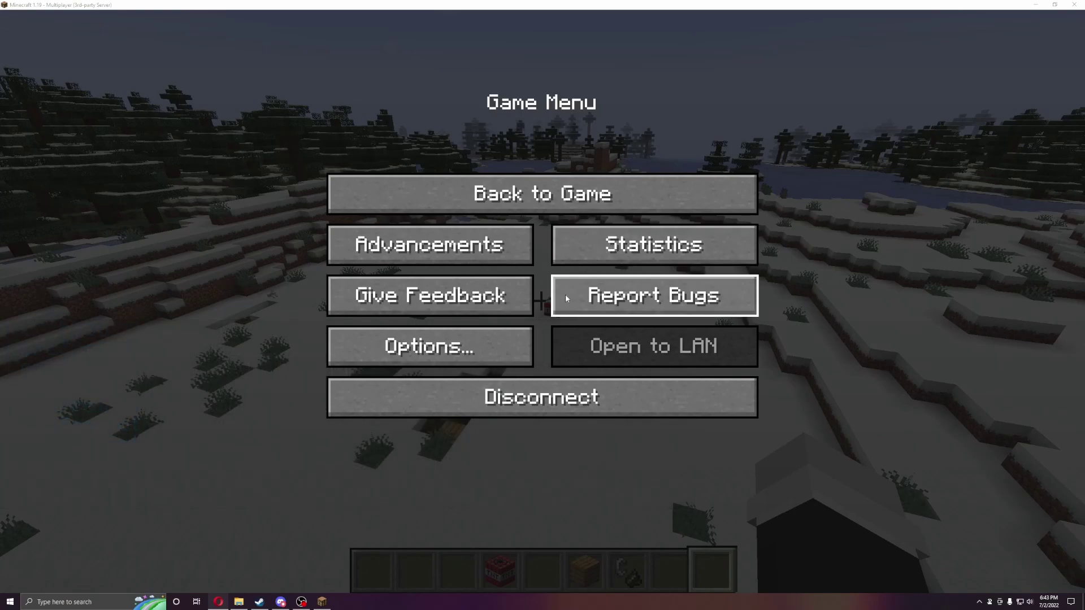
{"action": "left_click", "coordinate": [561, 384]}
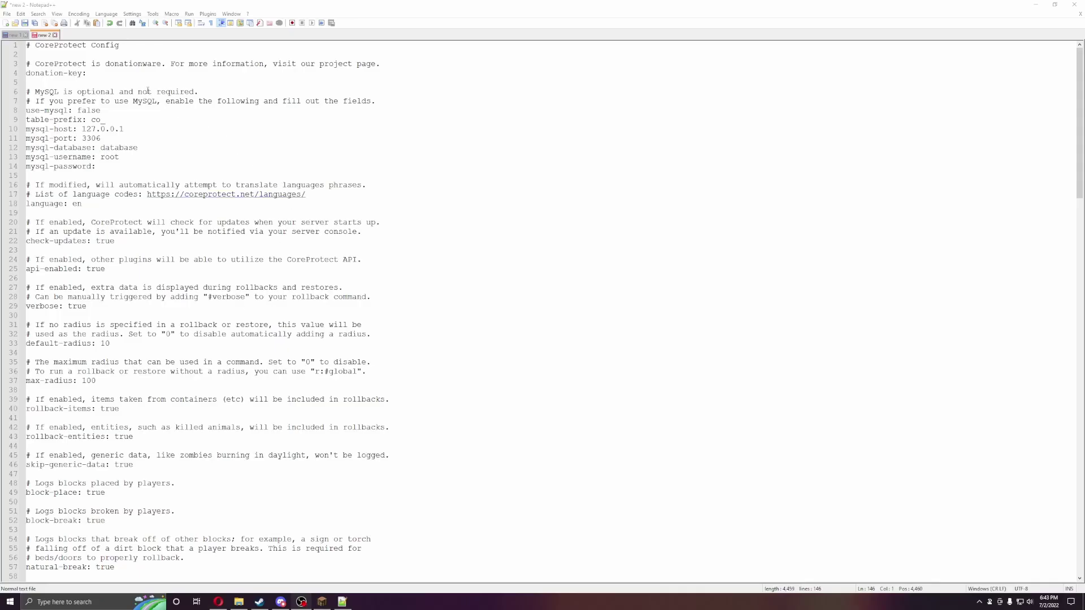
{"action": "left_click", "coordinate": [131, 82]}
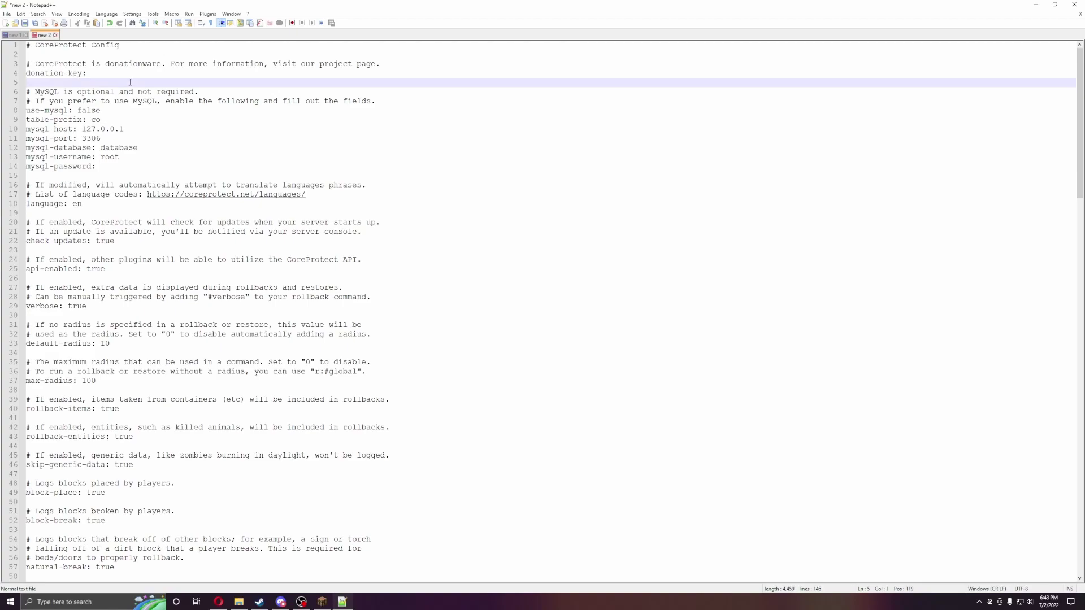
{"action": "left_click", "coordinate": [109, 71]}
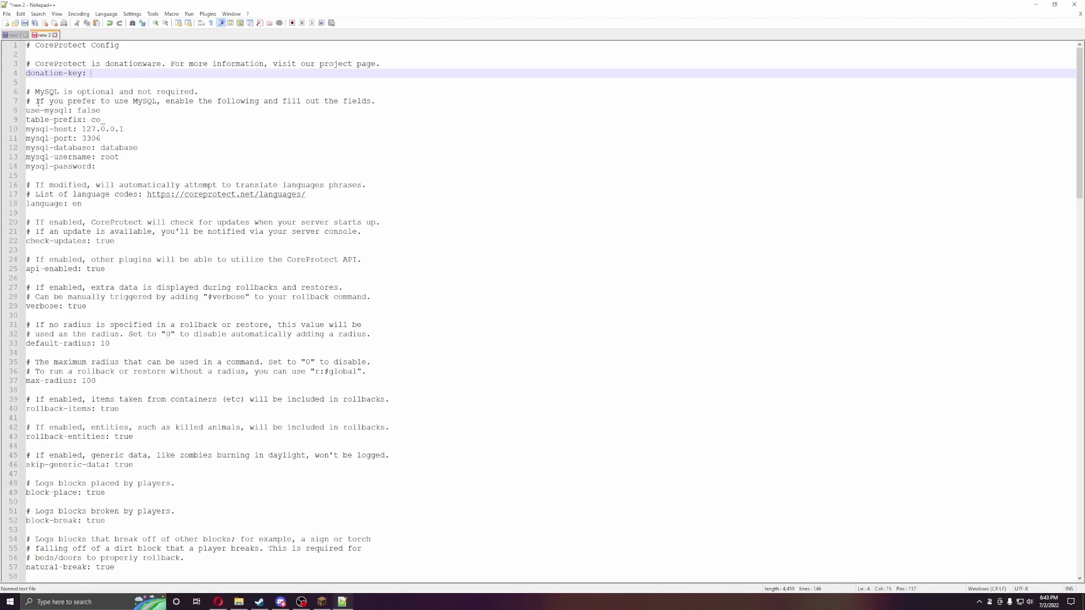
- Review the MySQL, check-updates, api-enabled and verbose settings in the CoreProtect config
{"action": "left_click_drag", "start_coordinate": [35, 102], "coordinate": [121, 148]}
{"action": "left_click", "coordinate": [121, 161]}
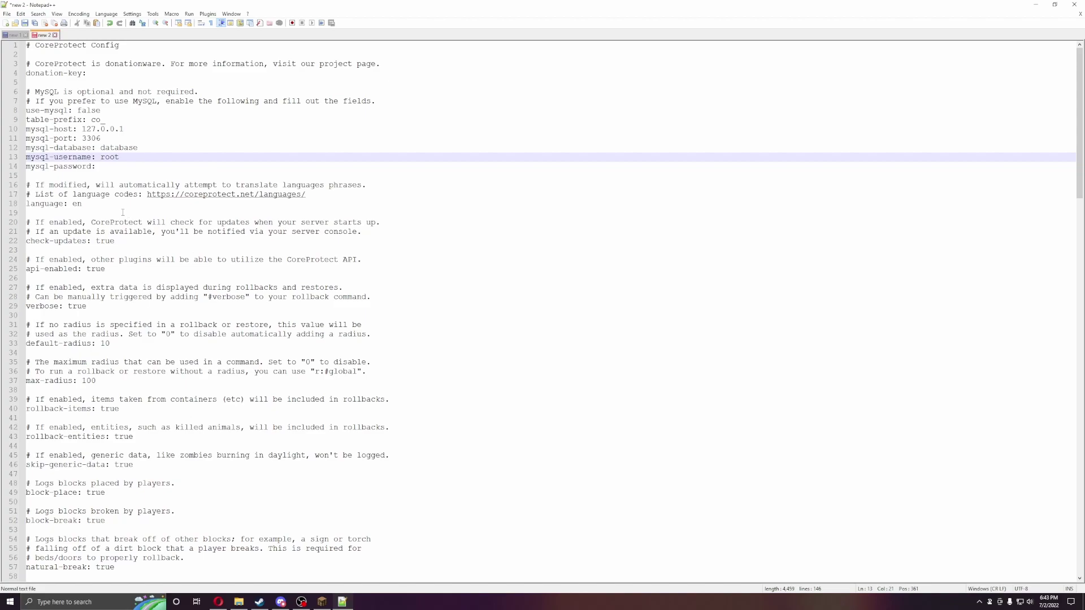
{"action": "left_click", "coordinate": [120, 241]}
{"action": "scroll", "coordinate": [120, 240], "scroll_direction": "down", "scroll_amount": 1}
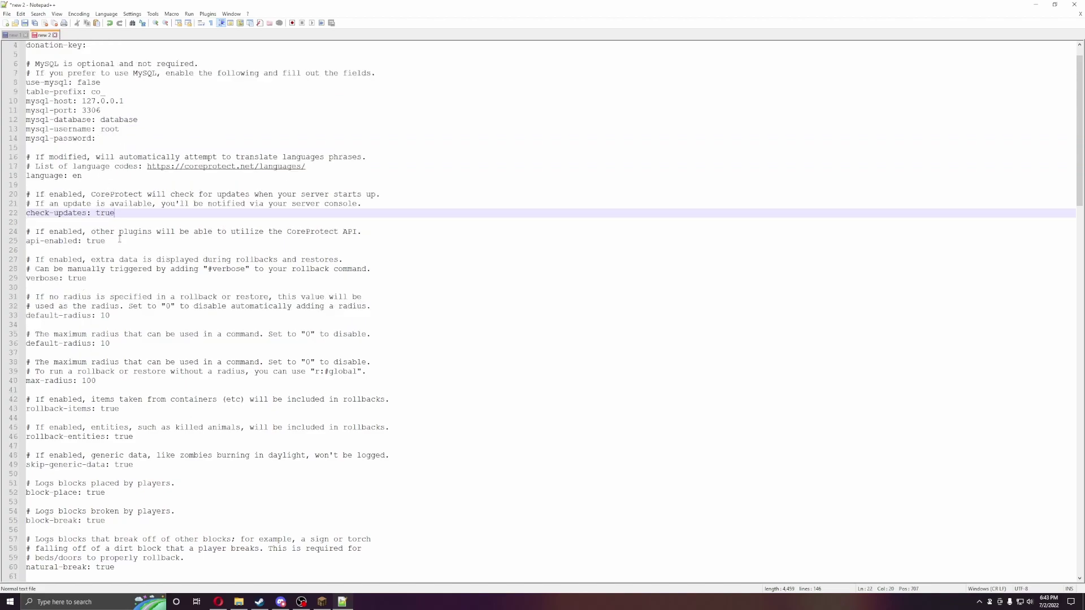
{"action": "left_click", "coordinate": [119, 245]}
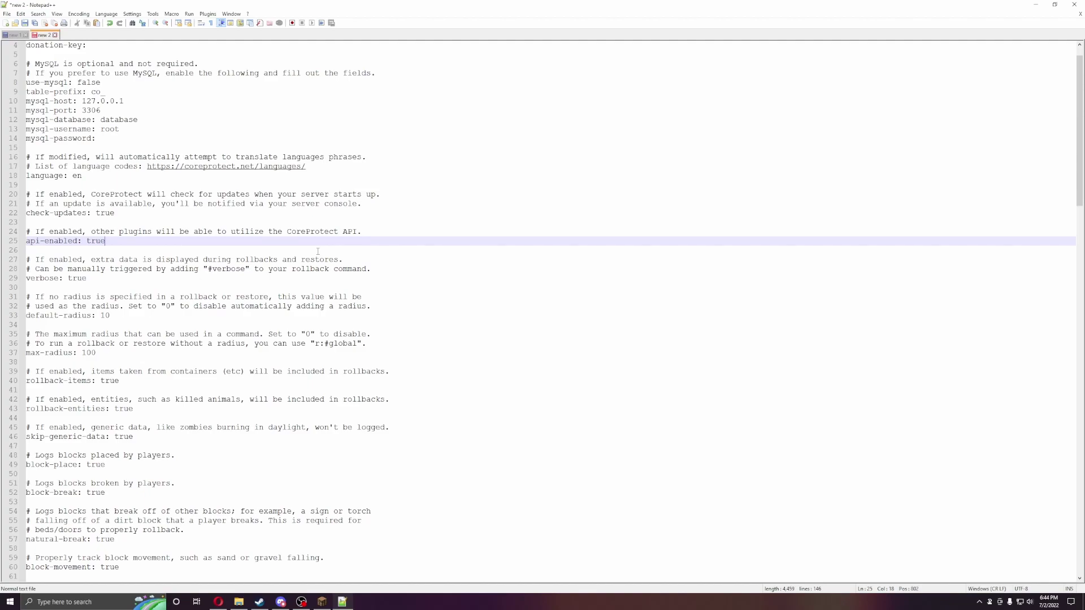
{"action": "left_click", "coordinate": [189, 286]}
{"action": "left_click", "coordinate": [97, 282]}
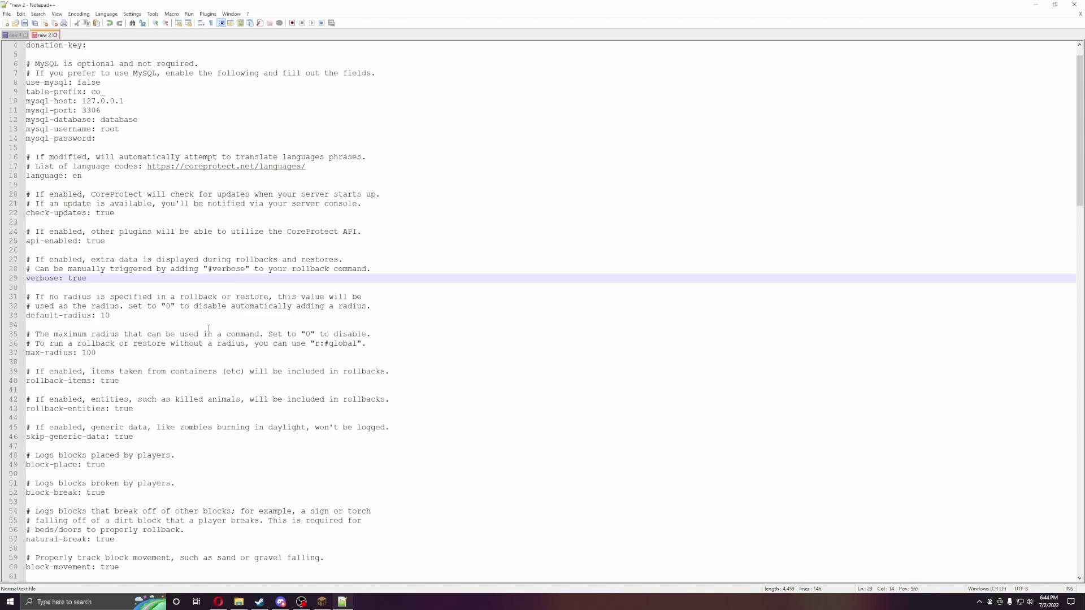
- Review the default-radius, max-radius, rollback-items, rollback-entities and skip-generic-data settings in the config
{"action": "left_click", "coordinate": [149, 315]}
{"action": "scroll", "coordinate": [117, 308], "scroll_direction": "down", "scroll_amount": 2}
{"action": "left_click", "coordinate": [130, 298]}
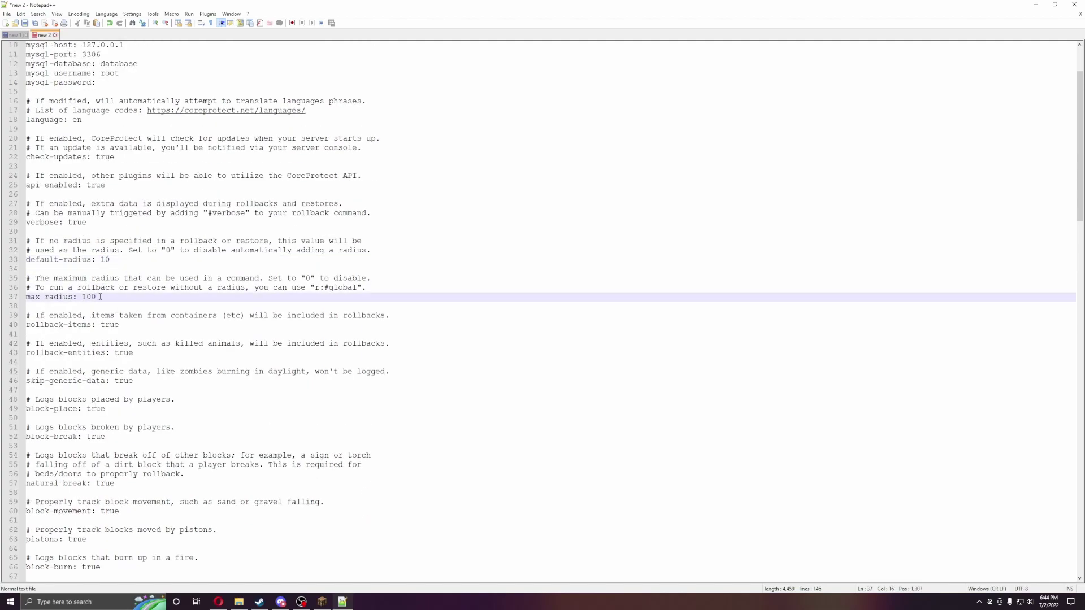
{"action": "scroll", "coordinate": [141, 288], "scroll_direction": "down", "scroll_amount": 1}
{"action": "left_click", "coordinate": [127, 298]}
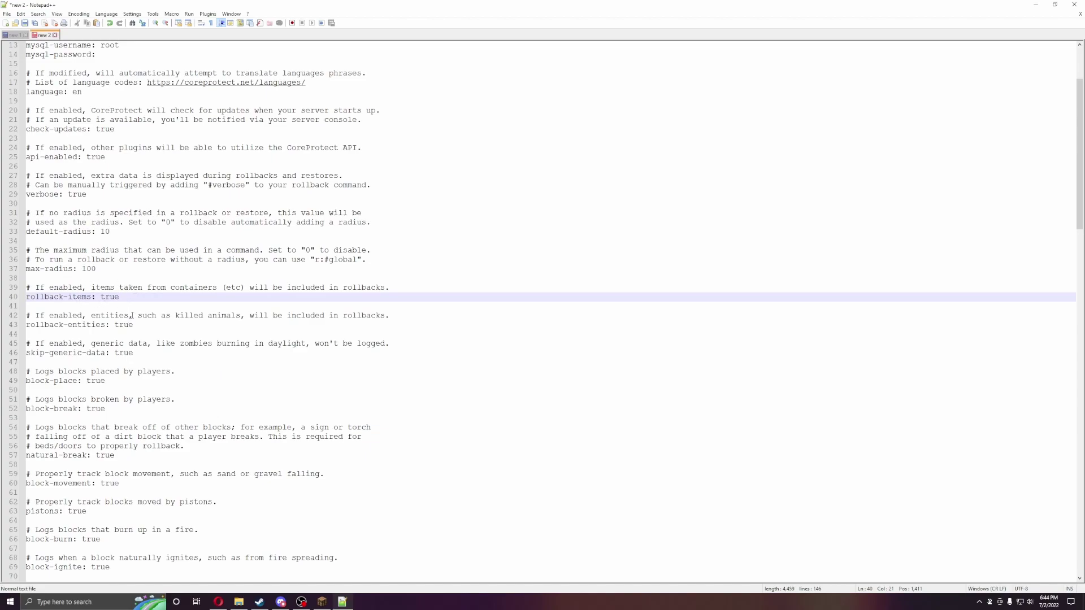
{"action": "scroll", "coordinate": [138, 294], "scroll_direction": "down", "scroll_amount": 2}
{"action": "left_click", "coordinate": [143, 271]}
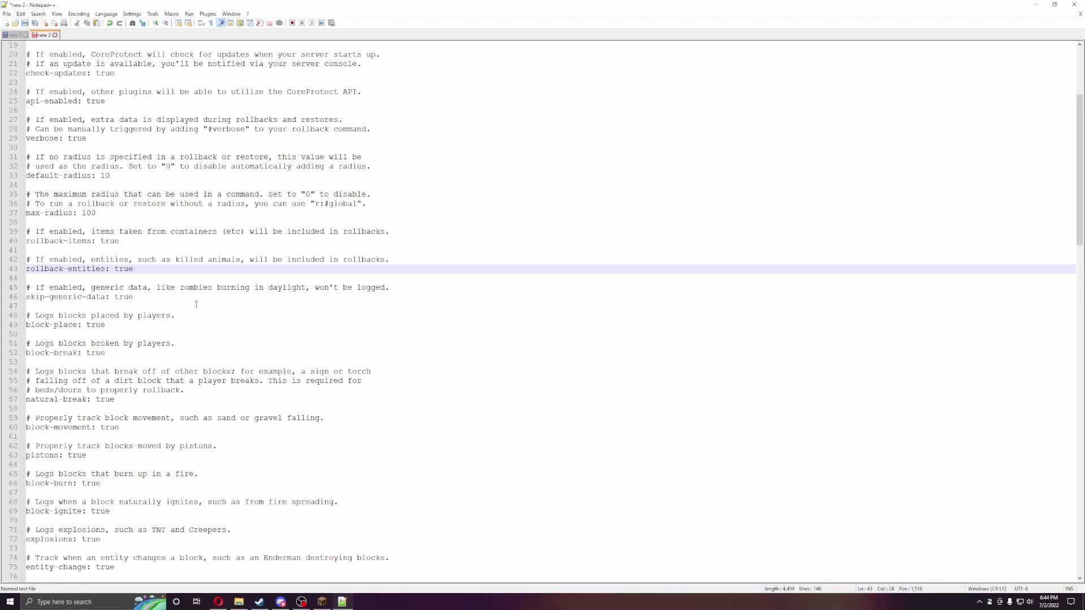
{"action": "left_click", "coordinate": [161, 298]}
{"action": "scroll", "coordinate": [159, 299], "scroll_direction": "down", "scroll_amount": 2}
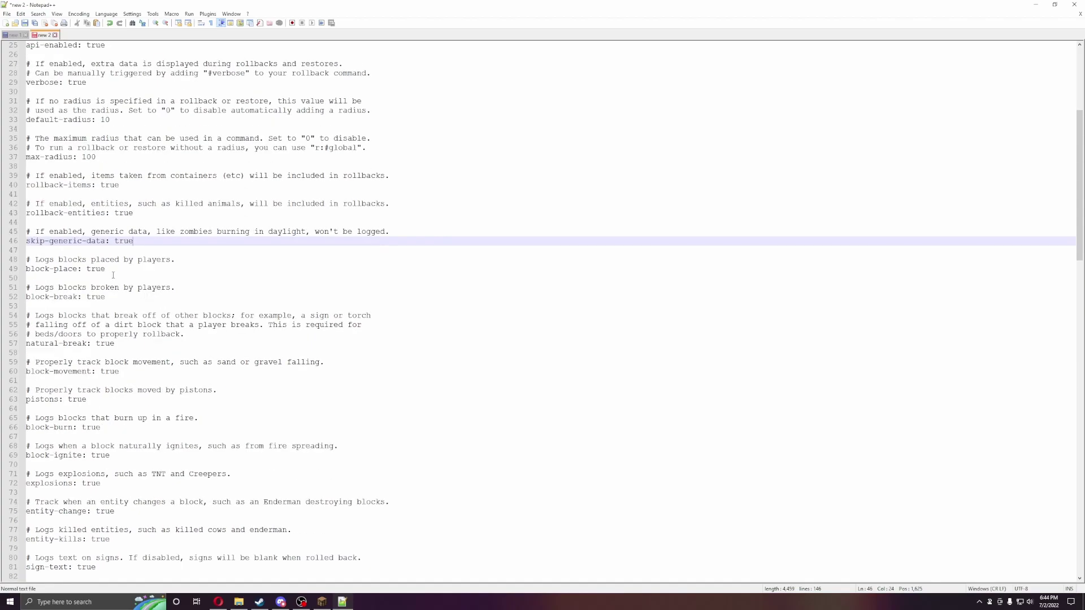
- Review the block-place, block-break, natural-break and block-movement logging settings in the CoreProtect config
{"action": "left_click", "coordinate": [116, 273]}
{"action": "left_click", "coordinate": [152, 299]}
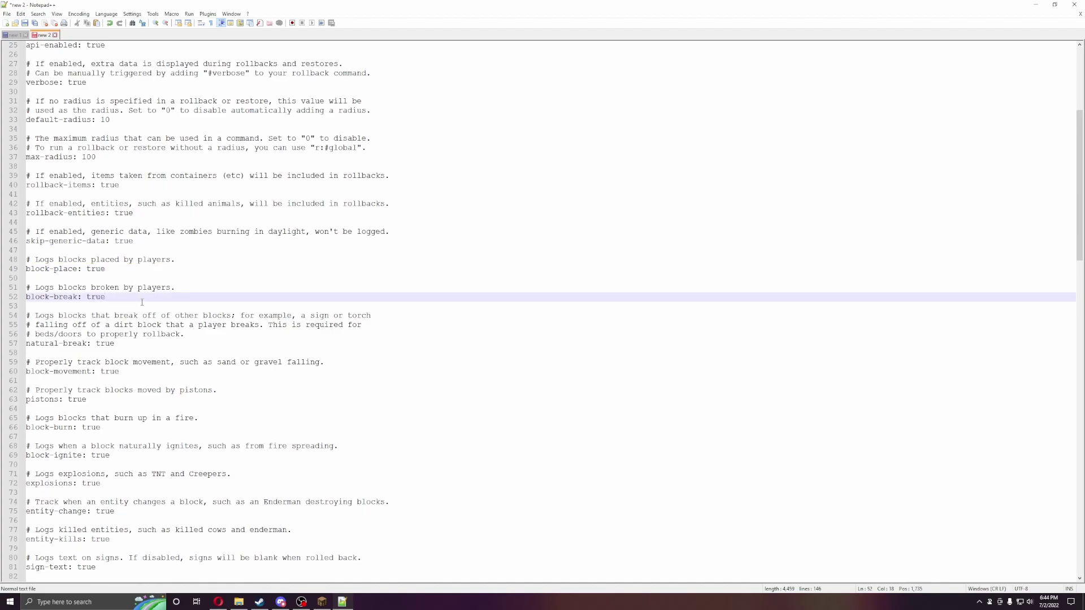
{"action": "scroll", "coordinate": [141, 302], "scroll_direction": "down", "scroll_amount": 1}
{"action": "left_click", "coordinate": [142, 318]}
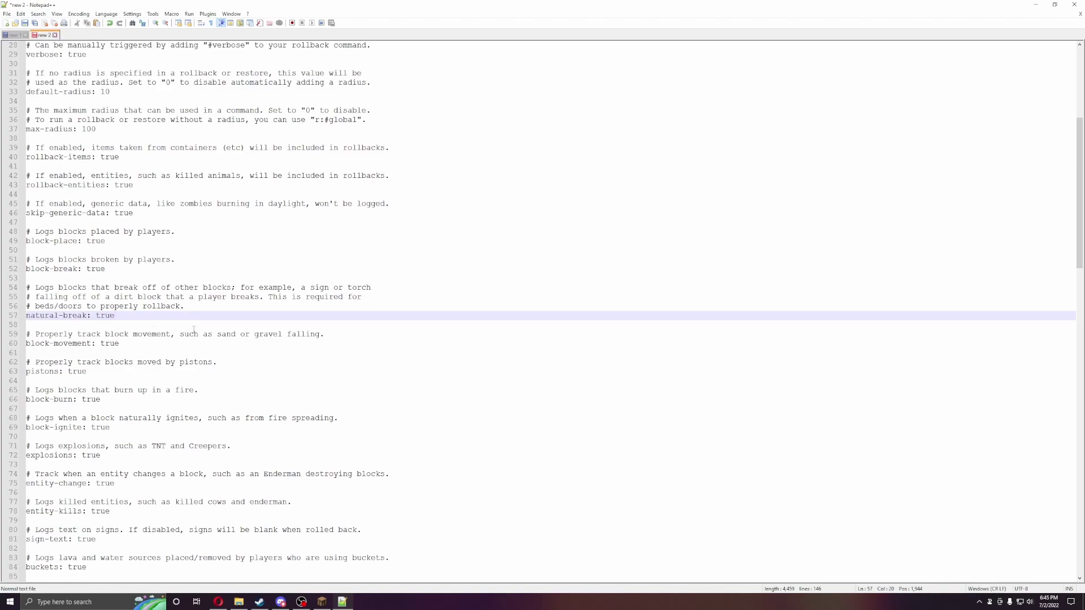
{"action": "left_click", "coordinate": [152, 352]}
{"action": "left_click", "coordinate": [144, 343]}
{"action": "scroll", "coordinate": [145, 343], "scroll_direction": "down", "scroll_amount": 1}
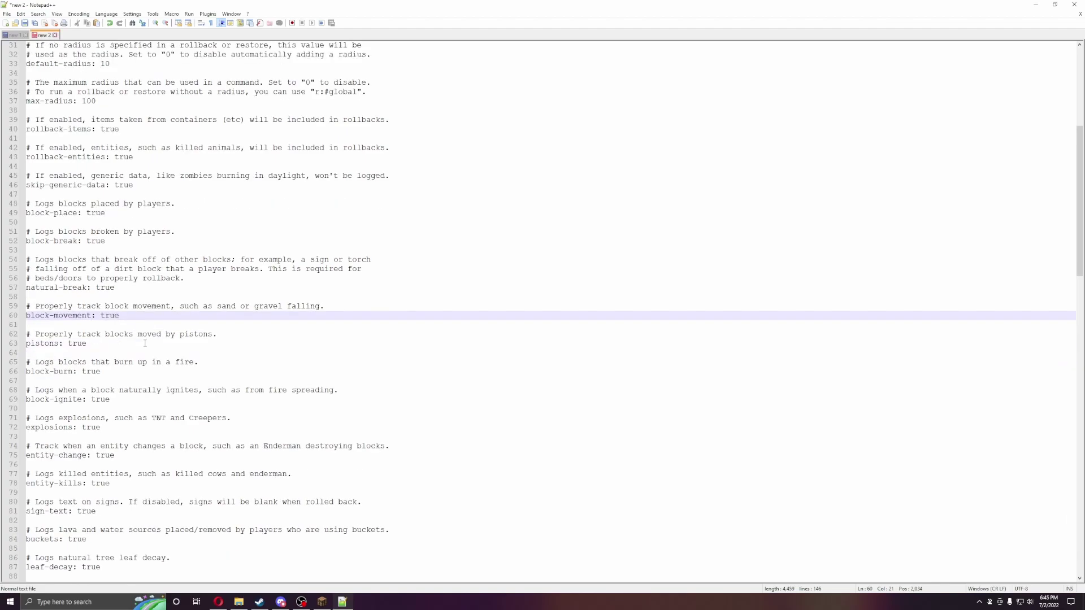
- Review the pistons, block-burn, block-ignite, explosions and entity-change settings in the config
{"action": "left_click", "coordinate": [106, 344]}
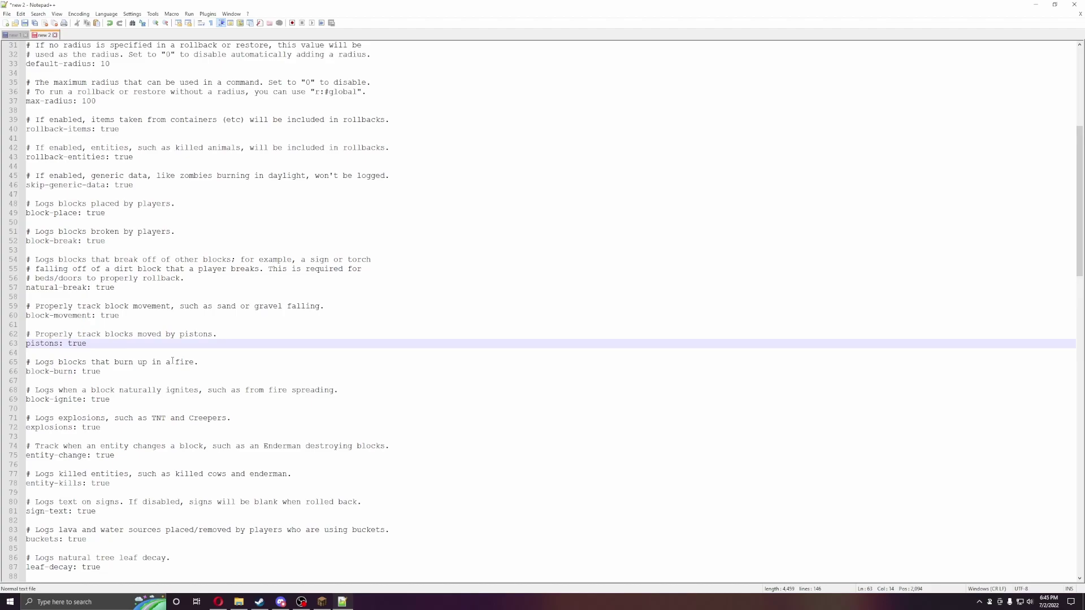
{"action": "left_click", "coordinate": [106, 372]}
{"action": "scroll", "coordinate": [105, 373], "scroll_direction": "down", "scroll_amount": 2}
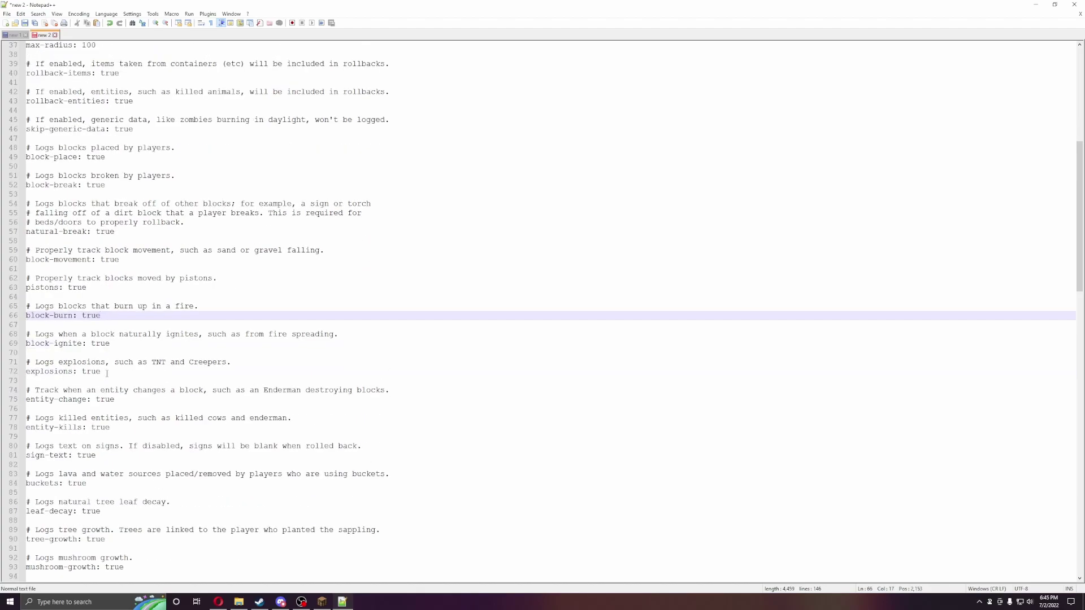
{"action": "left_click", "coordinate": [119, 343]}
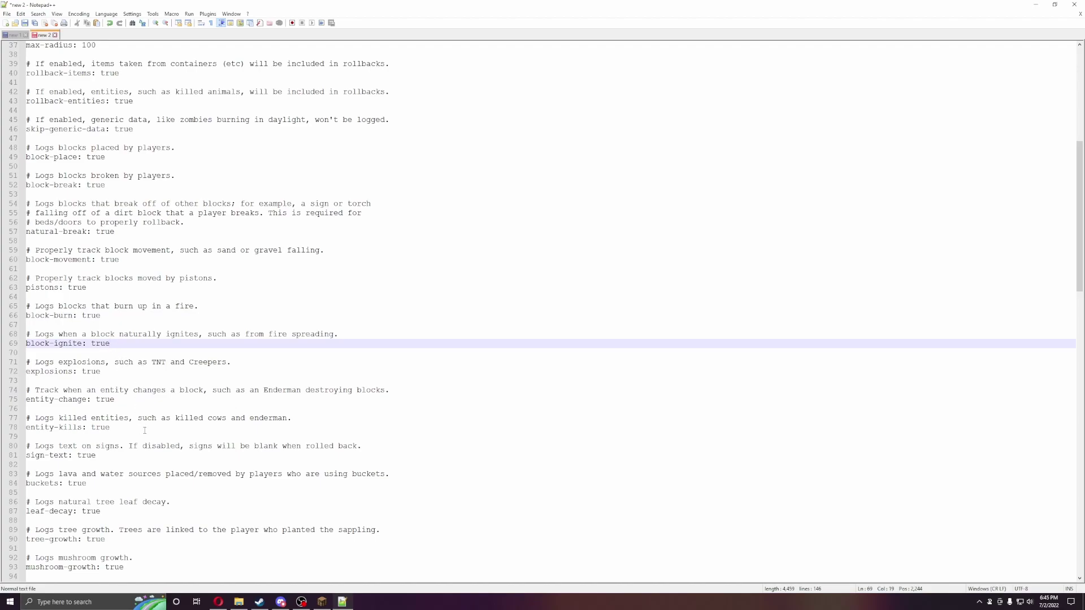
{"action": "scroll", "coordinate": [145, 445], "scroll_direction": "down", "scroll_amount": 1}
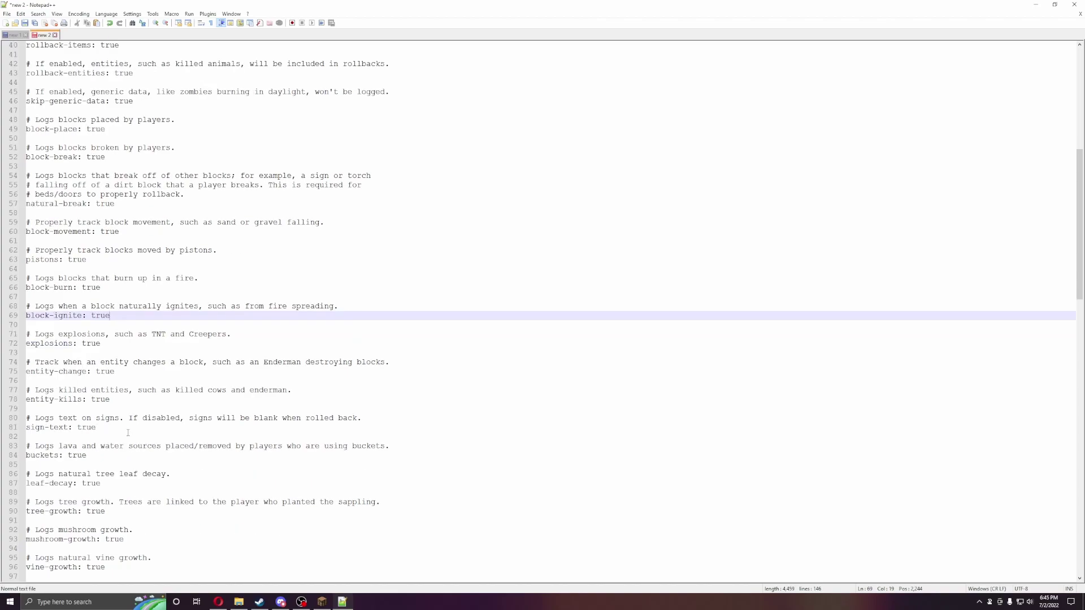
- Read through the remaining logging settings, from entity-kills and sign-text to the player, username and WorldEdit options
{"action": "scroll", "coordinate": [128, 434], "scroll_direction": "down", "scroll_amount": 1}
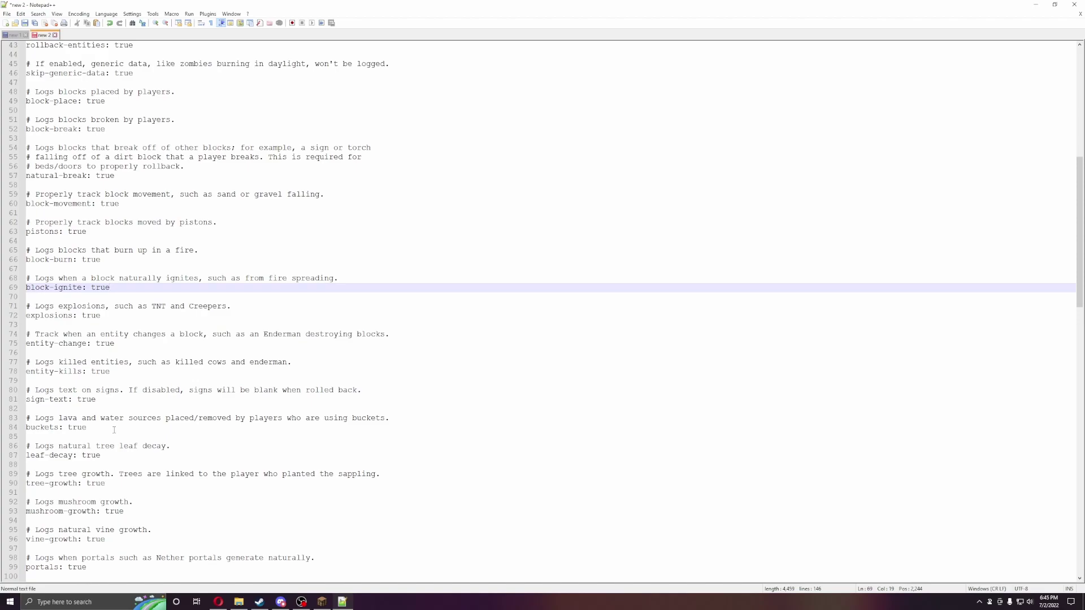
{"action": "scroll", "coordinate": [114, 430], "scroll_direction": "down", "scroll_amount": 1}
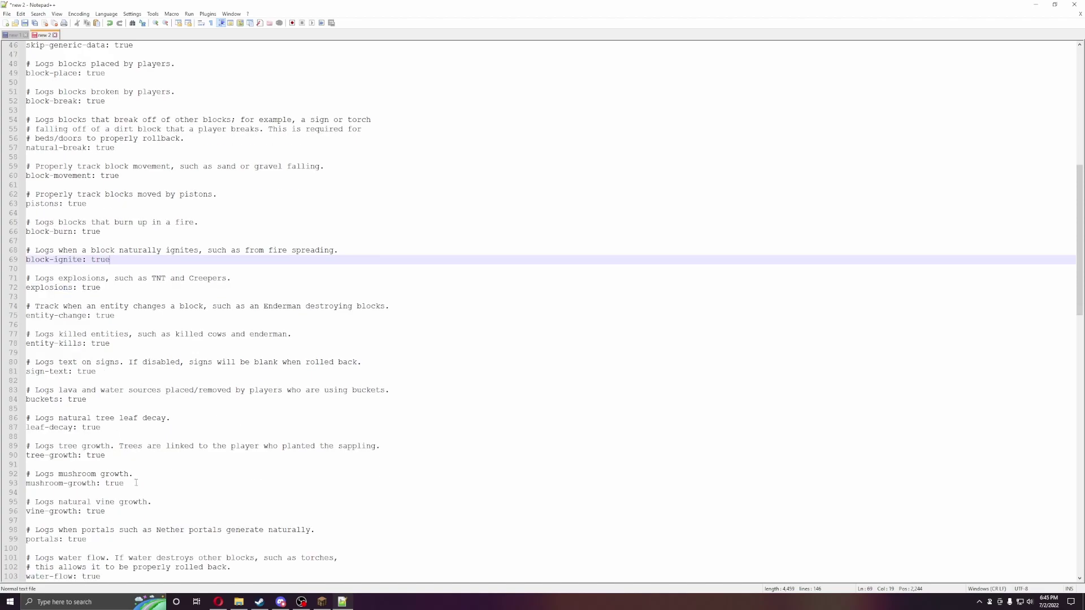
{"action": "scroll", "coordinate": [141, 525], "scroll_direction": "down", "scroll_amount": 5}
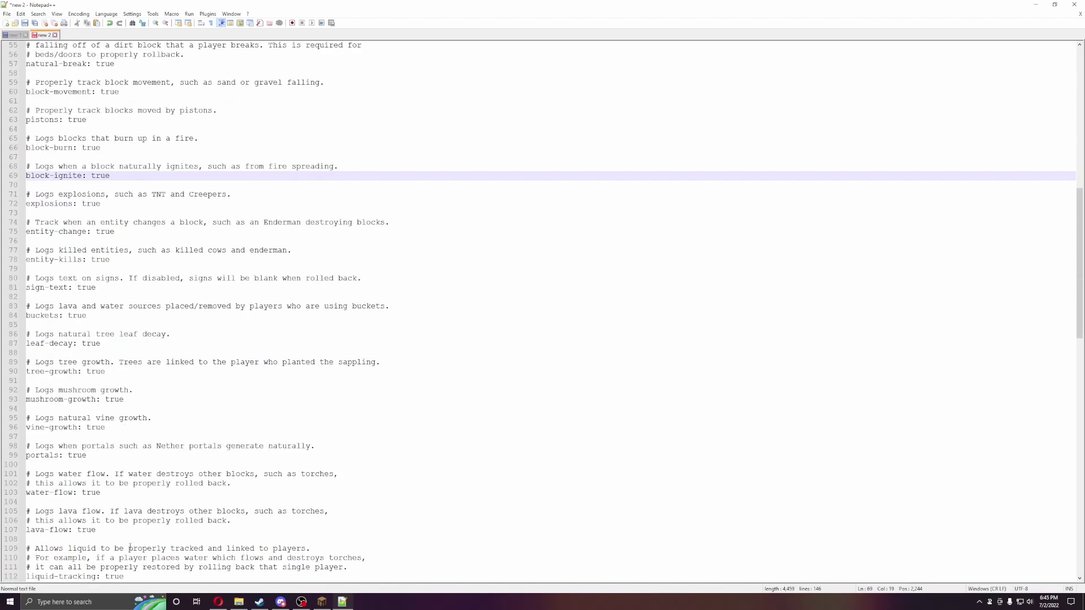
{"action": "scroll", "coordinate": [138, 536], "scroll_direction": "down", "scroll_amount": 2}
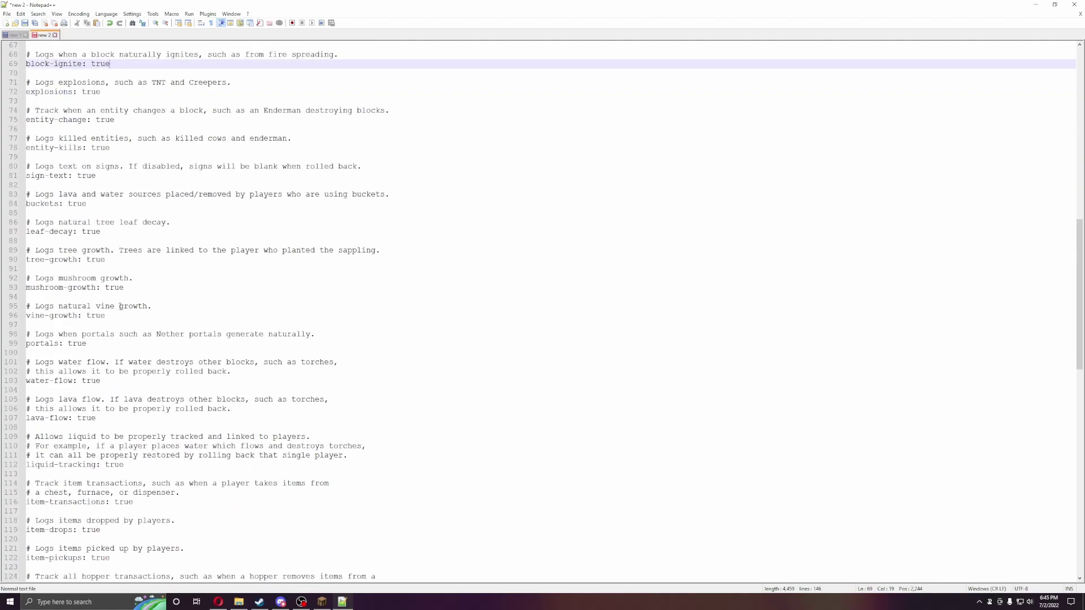
{"action": "scroll", "coordinate": [121, 305], "scroll_direction": "down", "scroll_amount": 5}
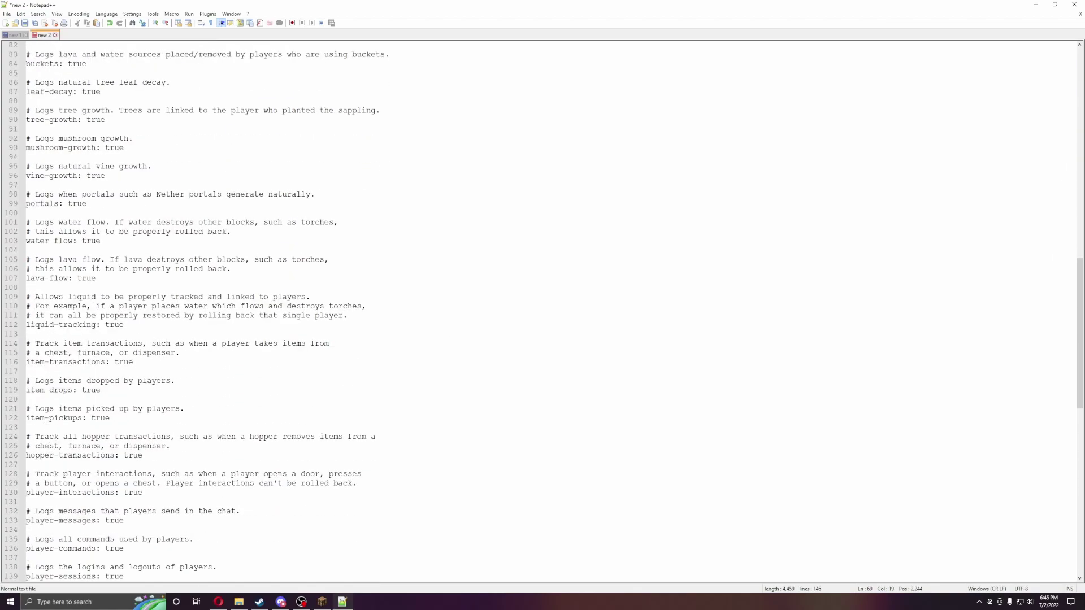
{"action": "scroll", "coordinate": [123, 431], "scroll_direction": "down", "scroll_amount": 1}
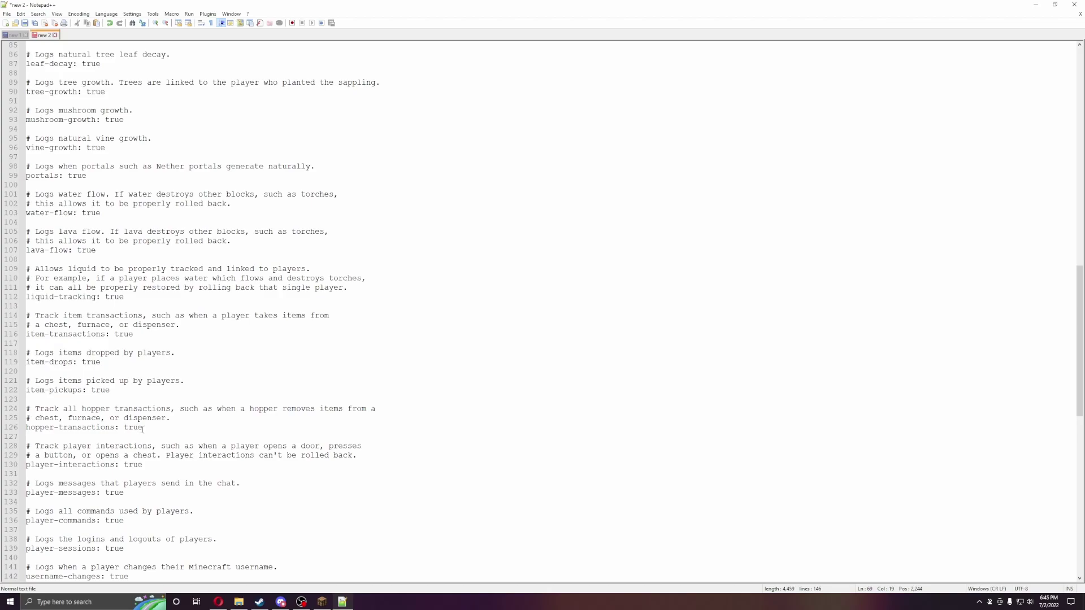
{"action": "scroll", "coordinate": [110, 446], "scroll_direction": "down", "scroll_amount": 5}
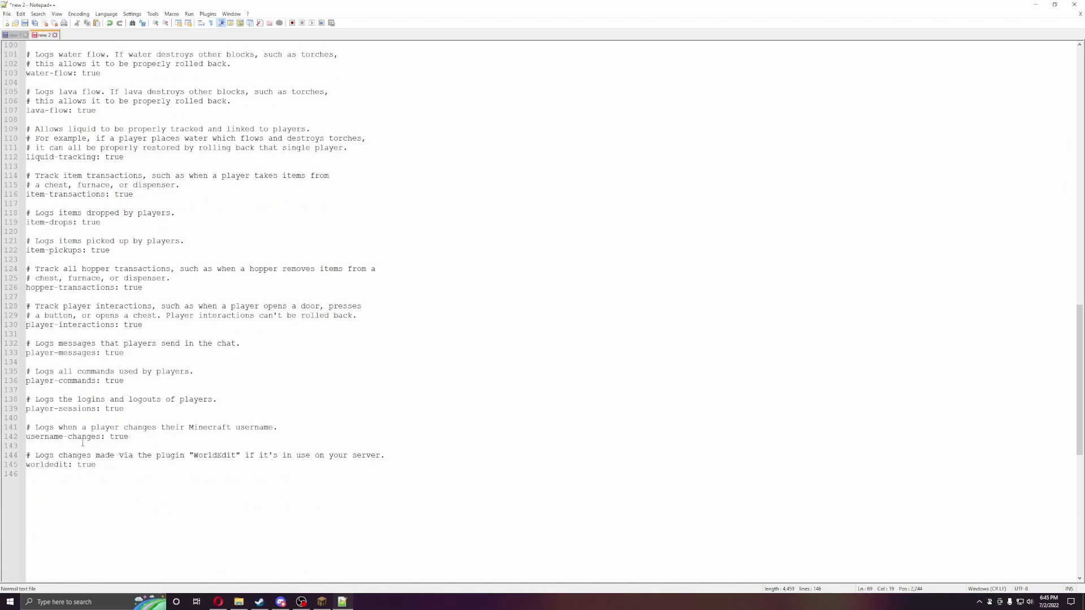
- Highlight the worldedit setting, review the player-sessions and player-commands settings, and return to the block and growth logging options
{"action": "left_click_drag", "start_coordinate": [96, 465], "coordinate": [26, 466]}
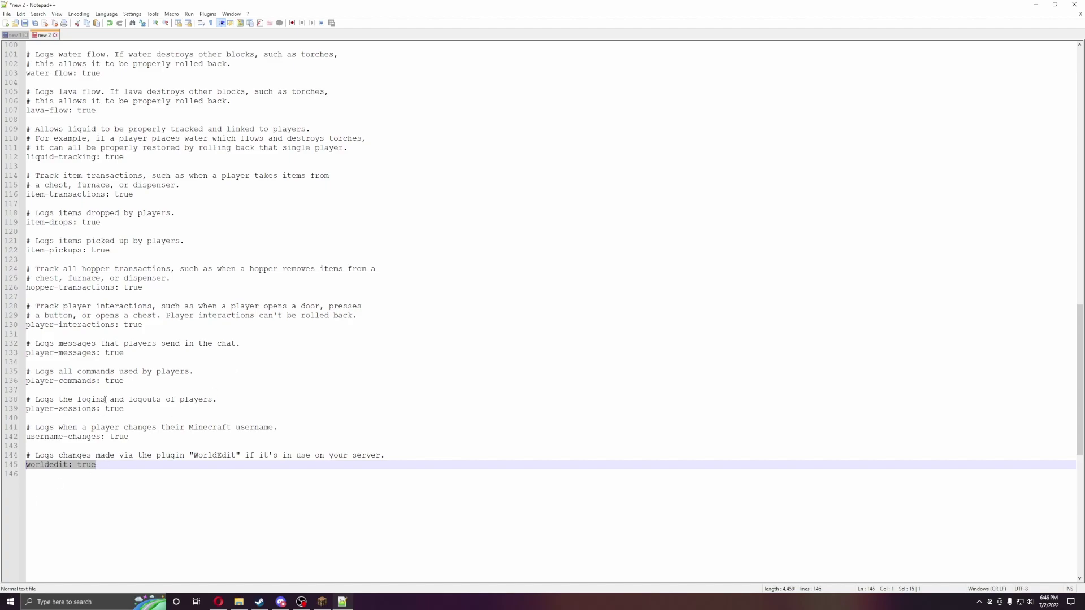
{"action": "left_click", "coordinate": [127, 417]}
{"action": "left_click", "coordinate": [129, 409]}
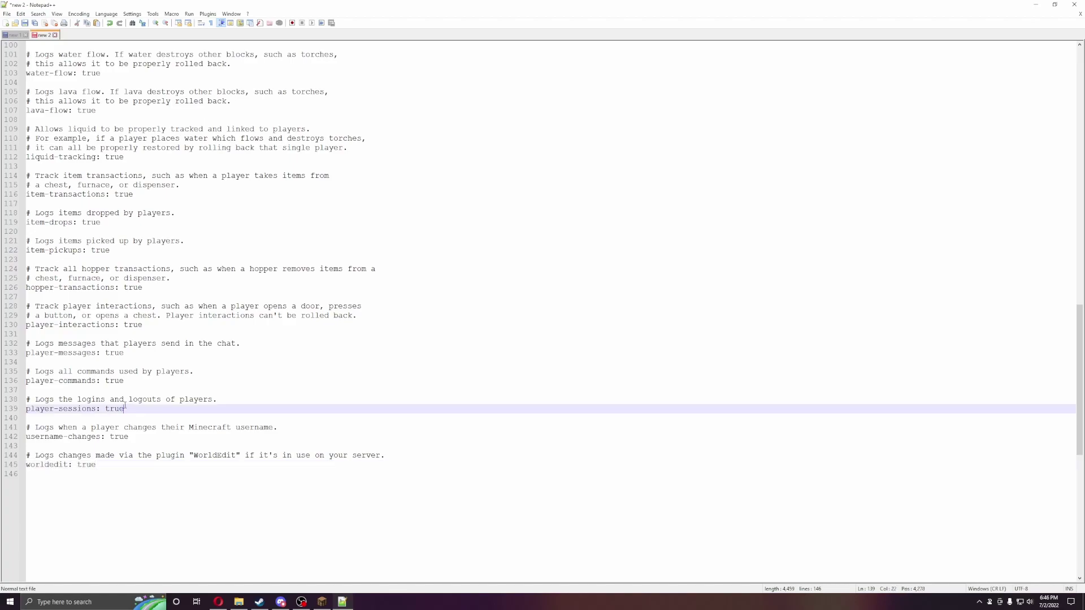
{"action": "left_click", "coordinate": [112, 371]}
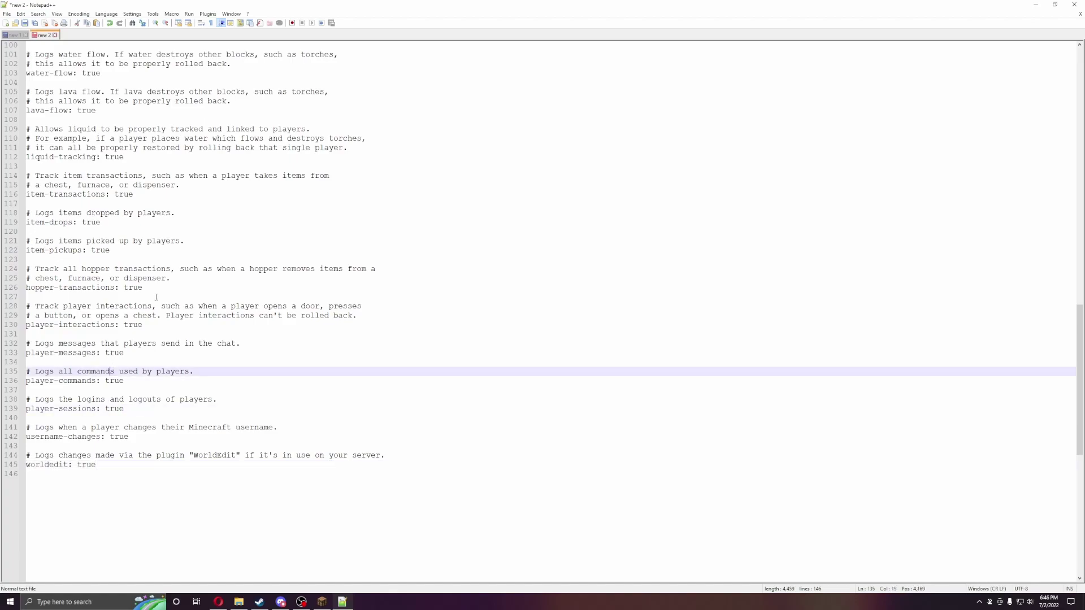
{"action": "scroll", "coordinate": [207, 323], "scroll_direction": "up", "scroll_amount": 11}
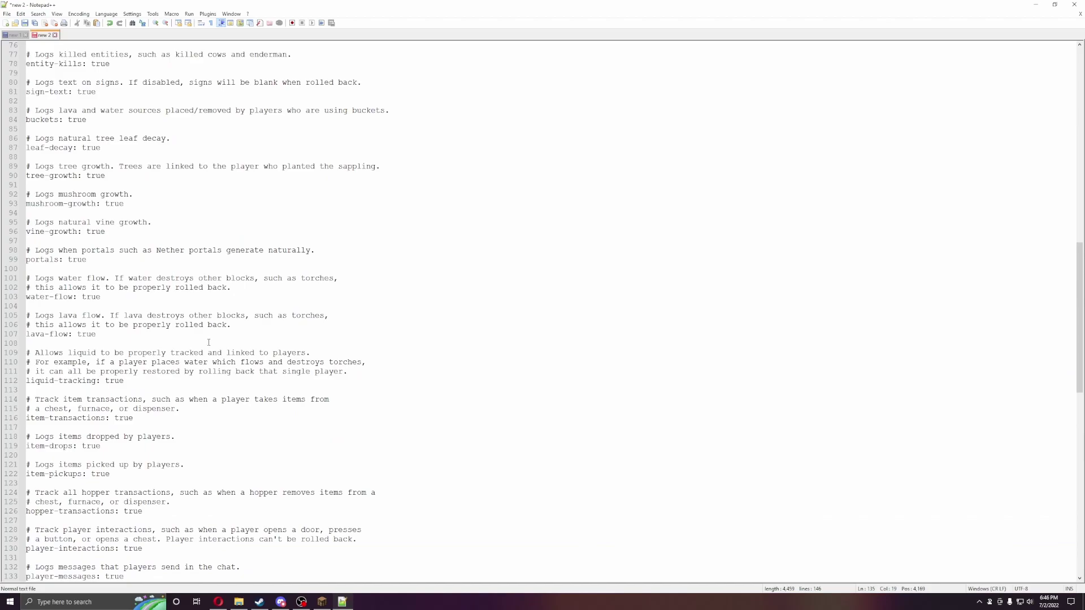
{"action": "scroll", "coordinate": [140, 127], "scroll_direction": "up", "scroll_amount": 3}
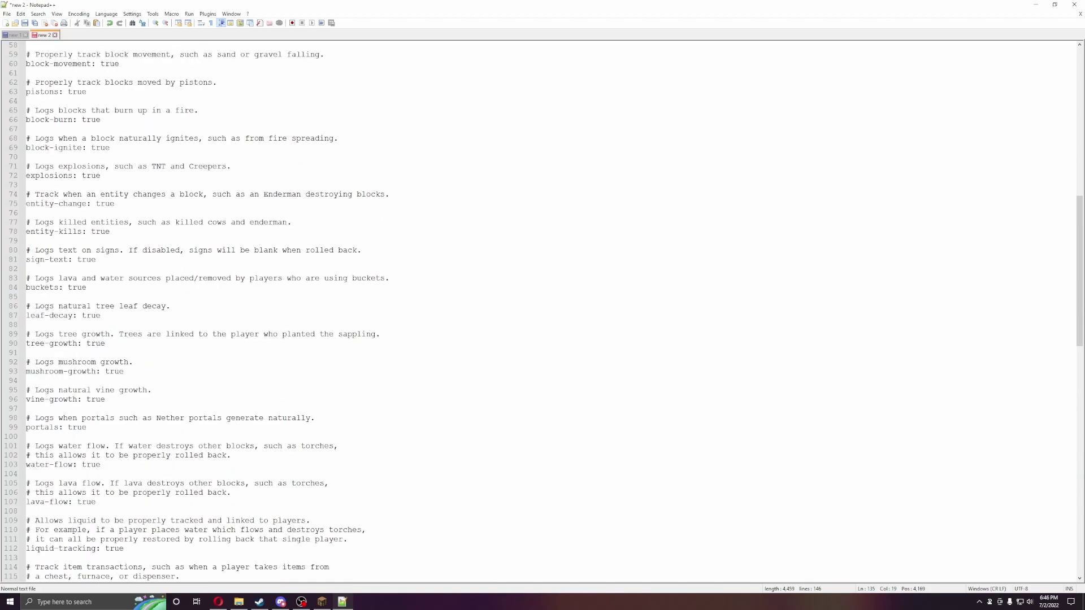
- Switch to Opera to view the CoreProtect folder in AMP's file manager, then move the browser window away to show Notepad++
{"action": "left_click", "coordinate": [218, 602]}
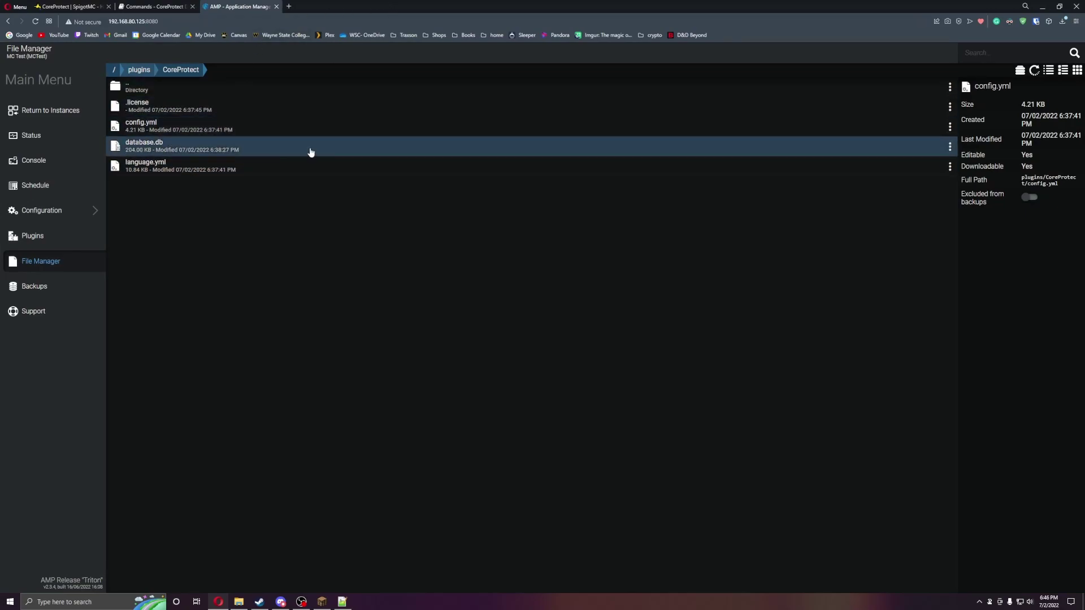
{"action": "left_click_drag", "start_coordinate": [542, 6], "coordinate": [647, 168]}
{"action": "left_click", "coordinate": [905, 170]}
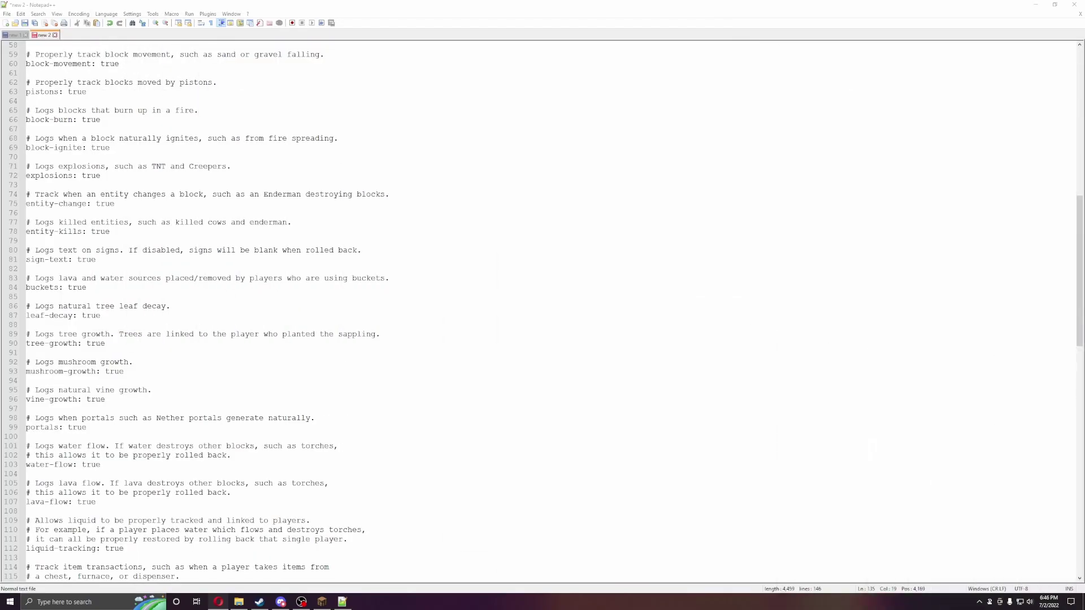